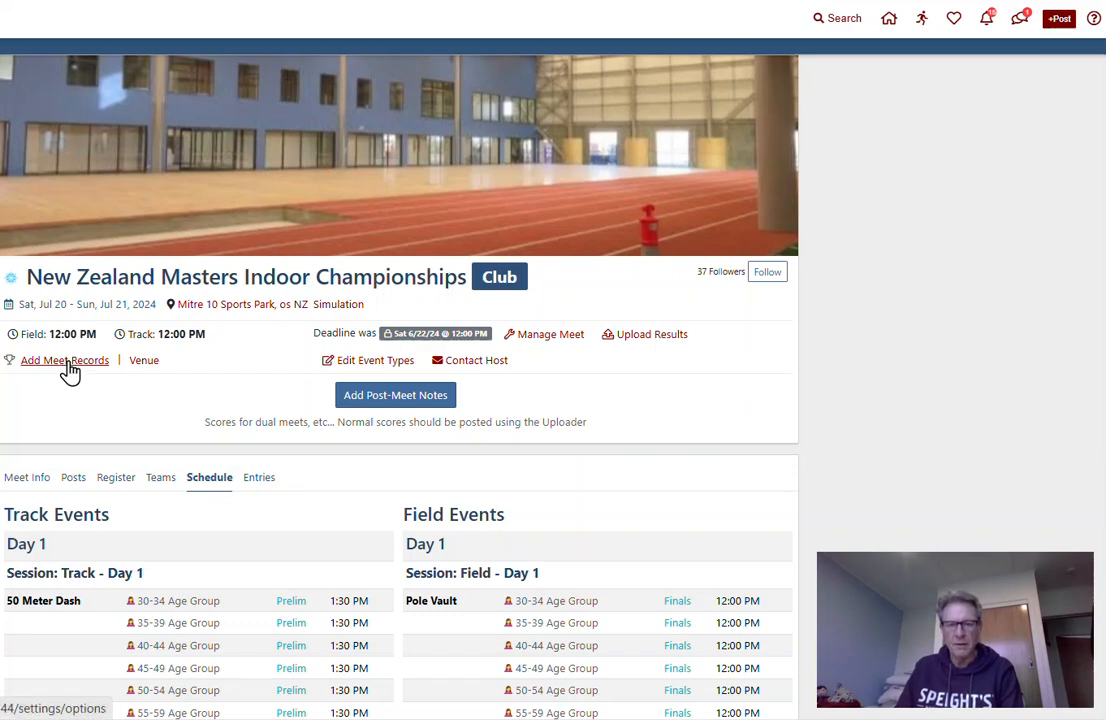
Create a new meet records list for the New Zealand Masters Indoor Championships from the additional meet options
{"action": "left_click", "coordinate": [70, 371]}
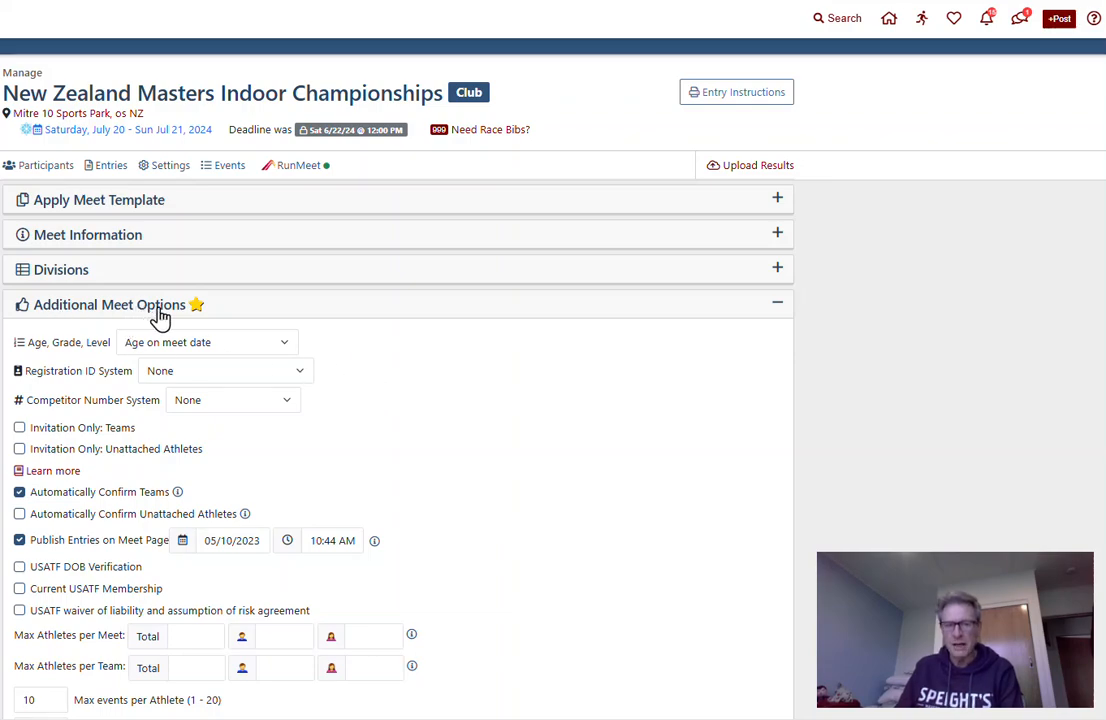
{"action": "scroll", "coordinate": [475, 401], "scroll_direction": "down", "scroll_amount": 3}
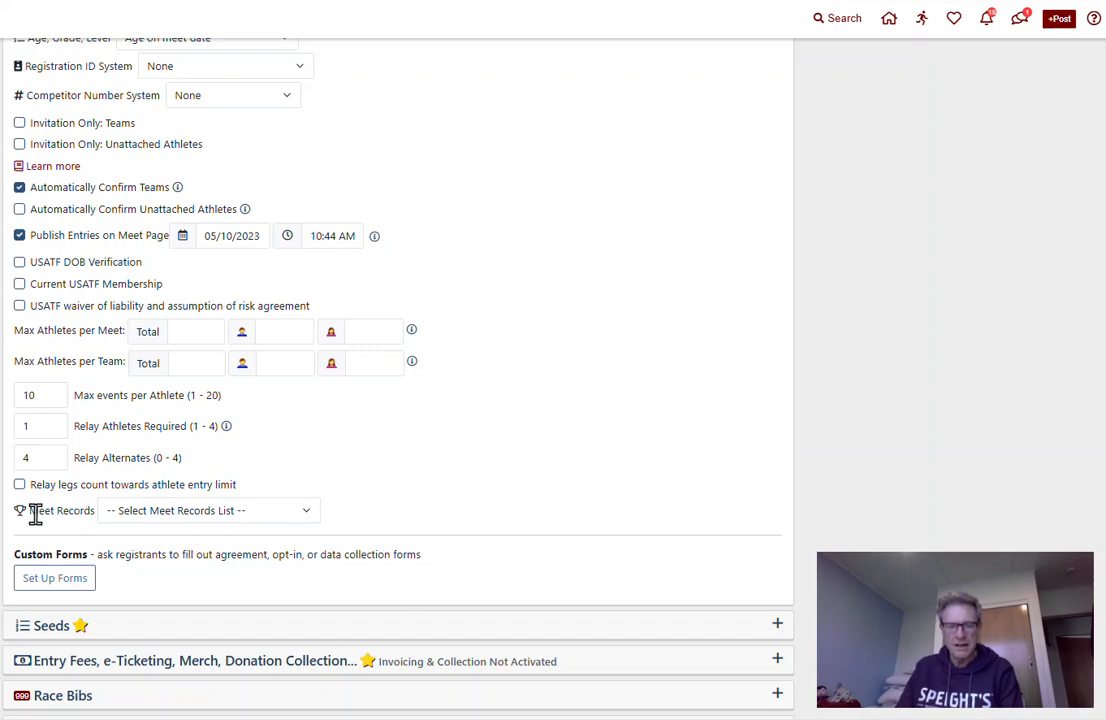
{"action": "left_click", "coordinate": [308, 516]}
{"action": "left_click_drag", "start_coordinate": [356, 296], "coordinate": [337, 268]}
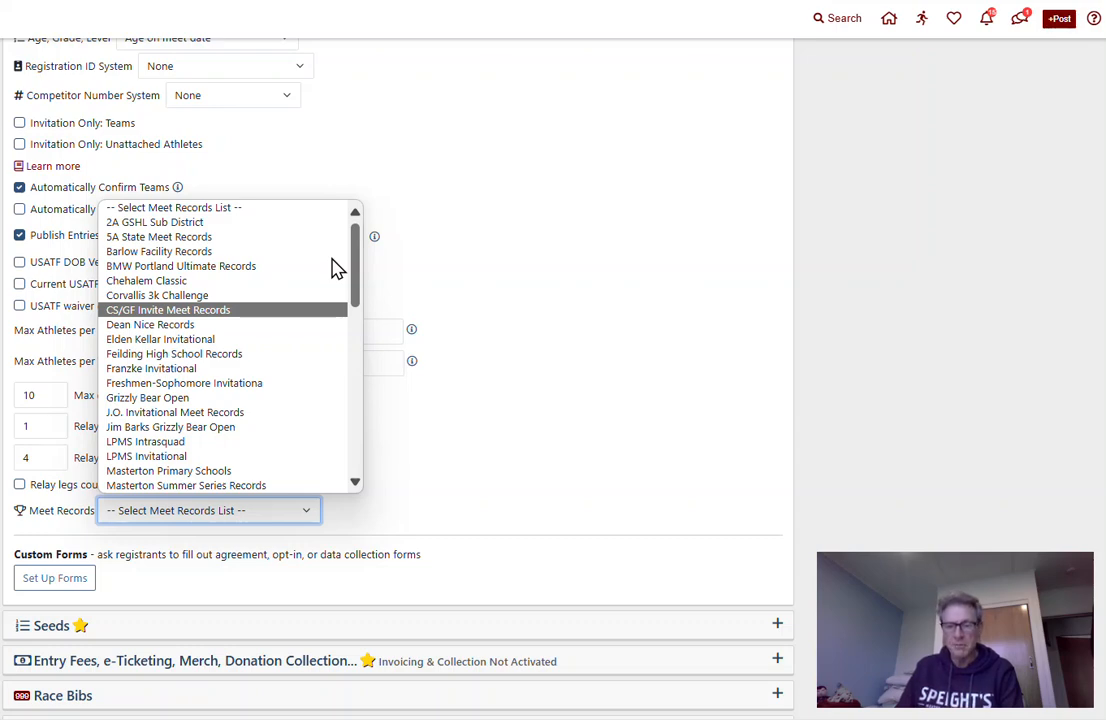
{"action": "left_click_drag", "start_coordinate": [337, 268], "coordinate": [353, 488]}
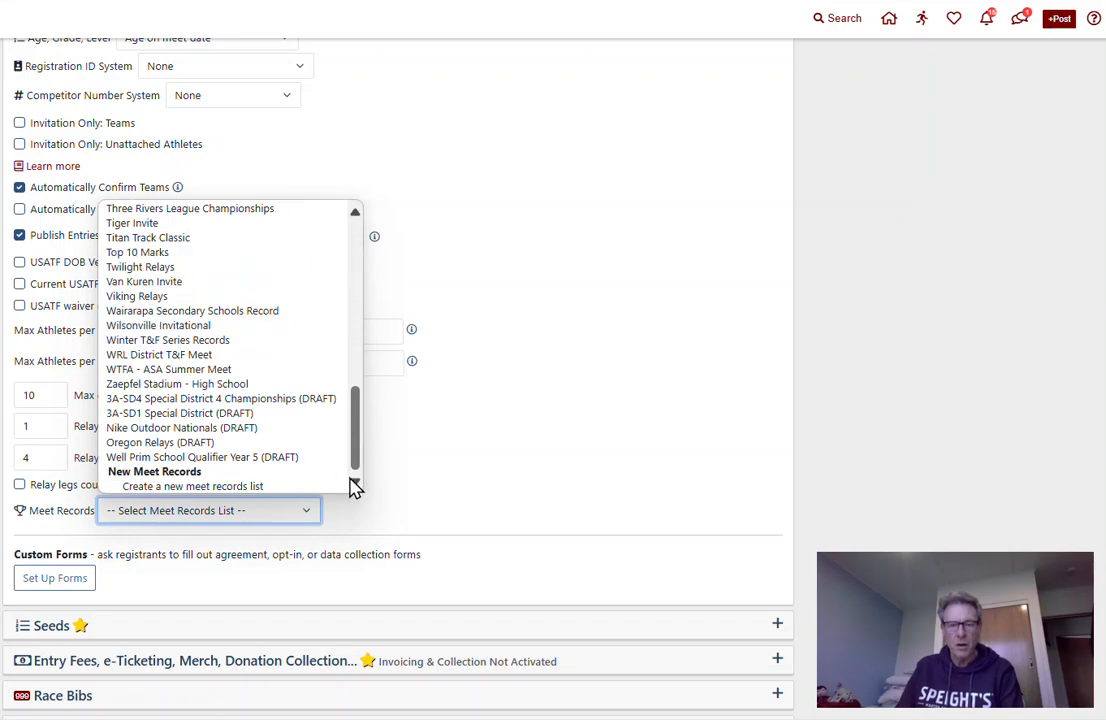
{"action": "left_click", "coordinate": [200, 487]}
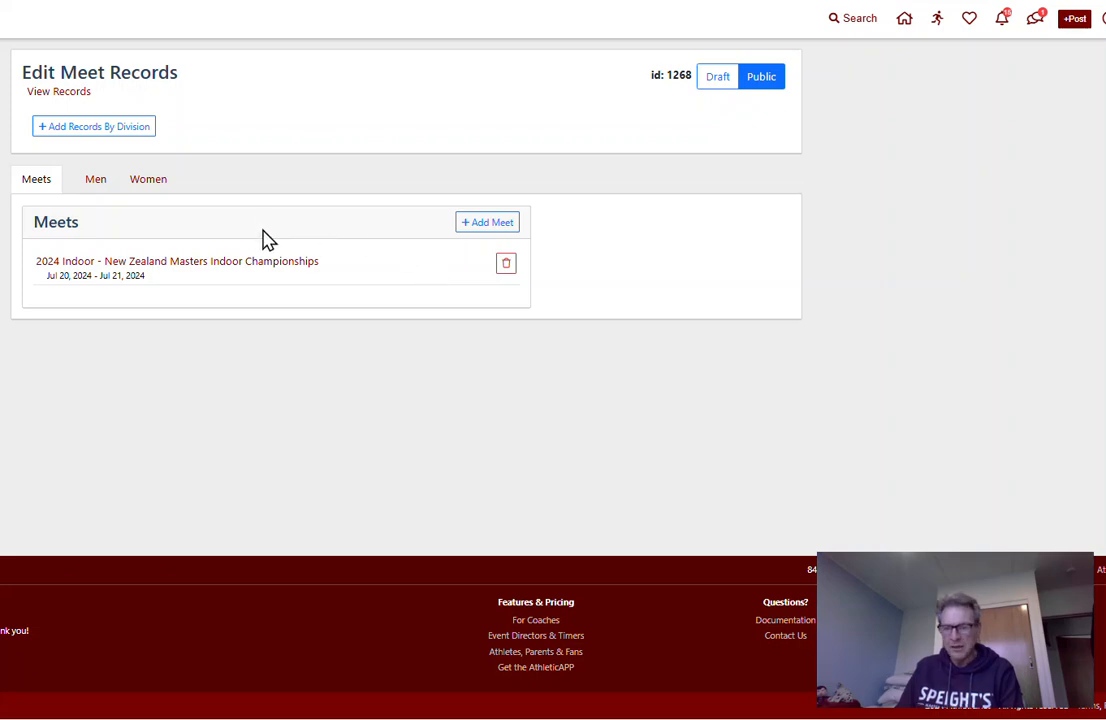
Look over the men's and women's sections of the new records list and return to its linked meets
{"action": "left_click", "coordinate": [95, 186]}
{"action": "left_click", "coordinate": [148, 185]}
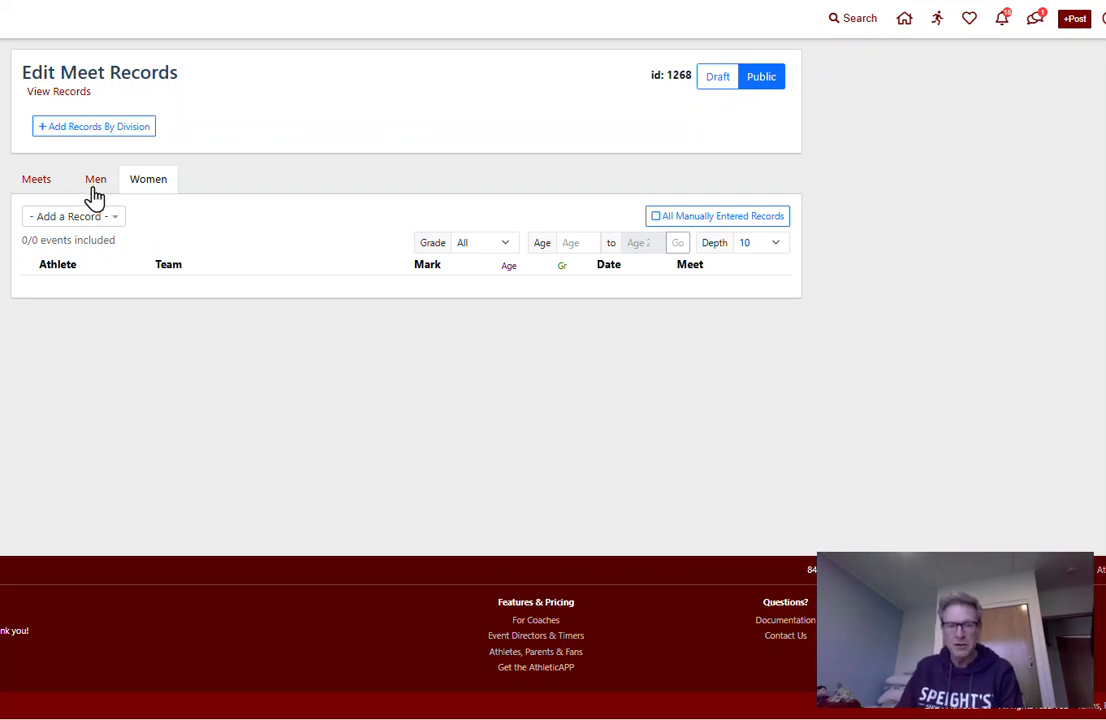
{"action": "left_click", "coordinate": [95, 188]}
{"action": "left_click", "coordinate": [145, 187]}
{"action": "left_click", "coordinate": [92, 187]}
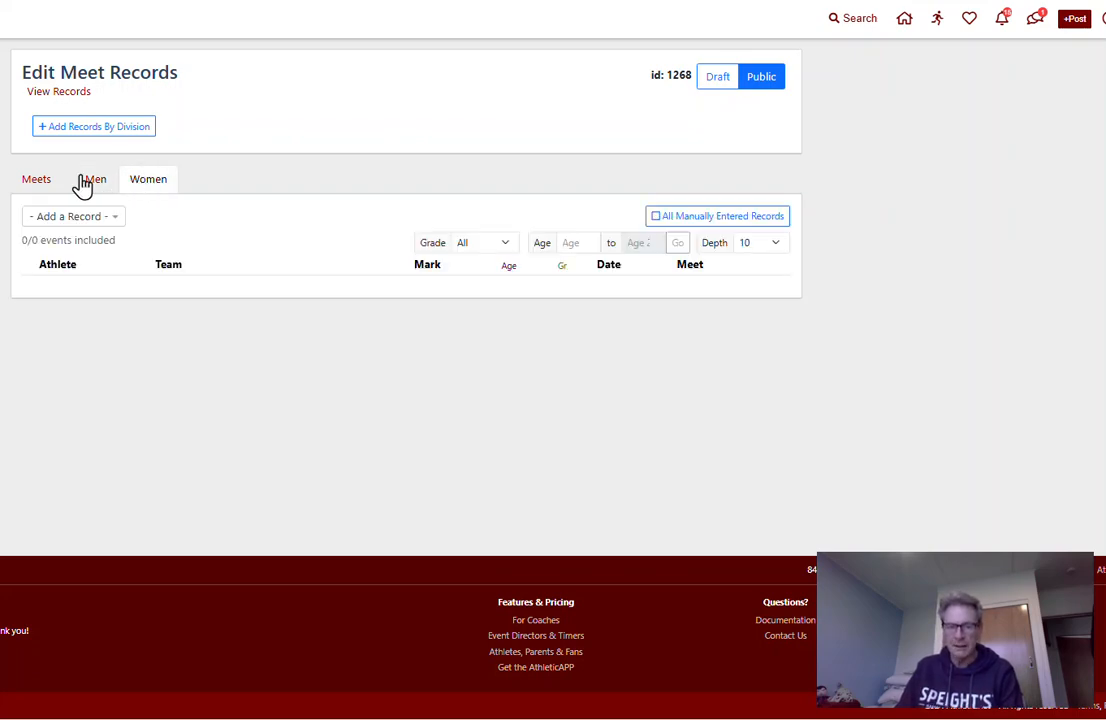
{"action": "left_click", "coordinate": [36, 187]}
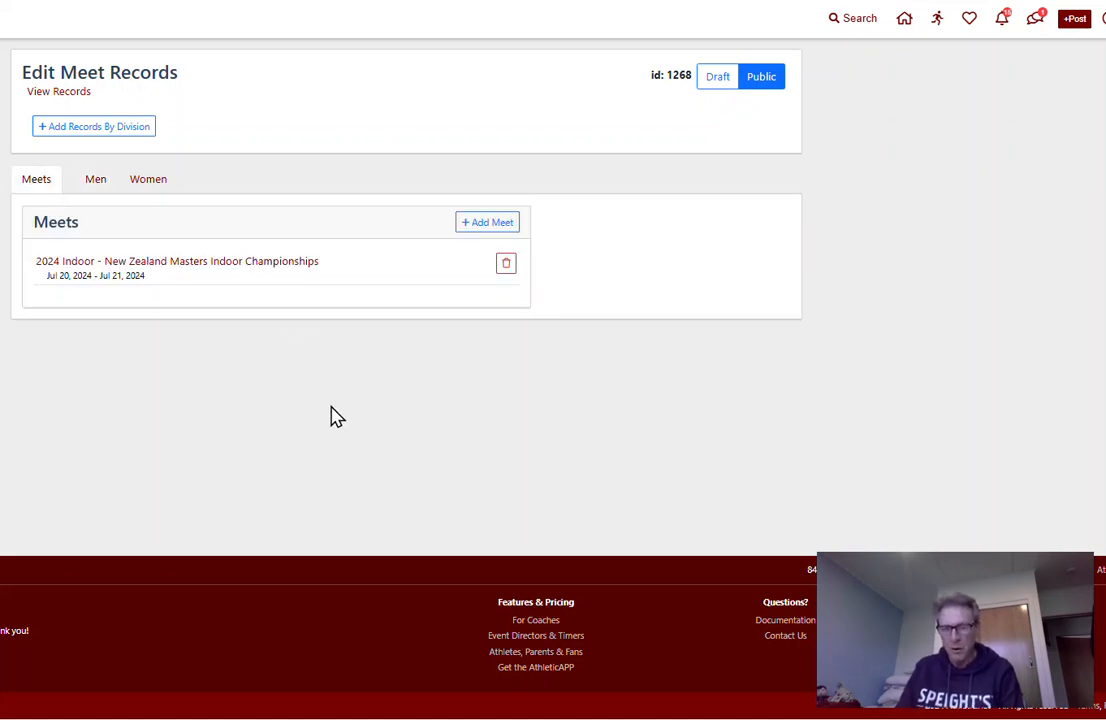
Inspect the prompt for linking another meet by ID, cancel it, and review the men's and women's record sections again
{"action": "left_click", "coordinate": [485, 226]}
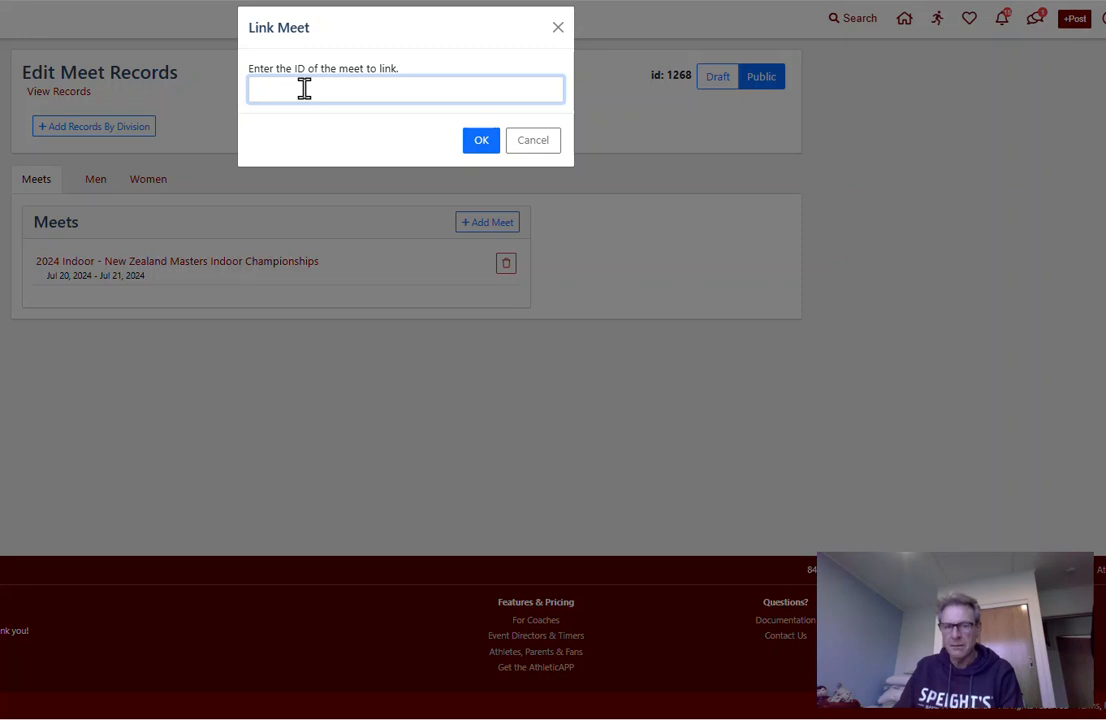
{"action": "left_click", "coordinate": [526, 148]}
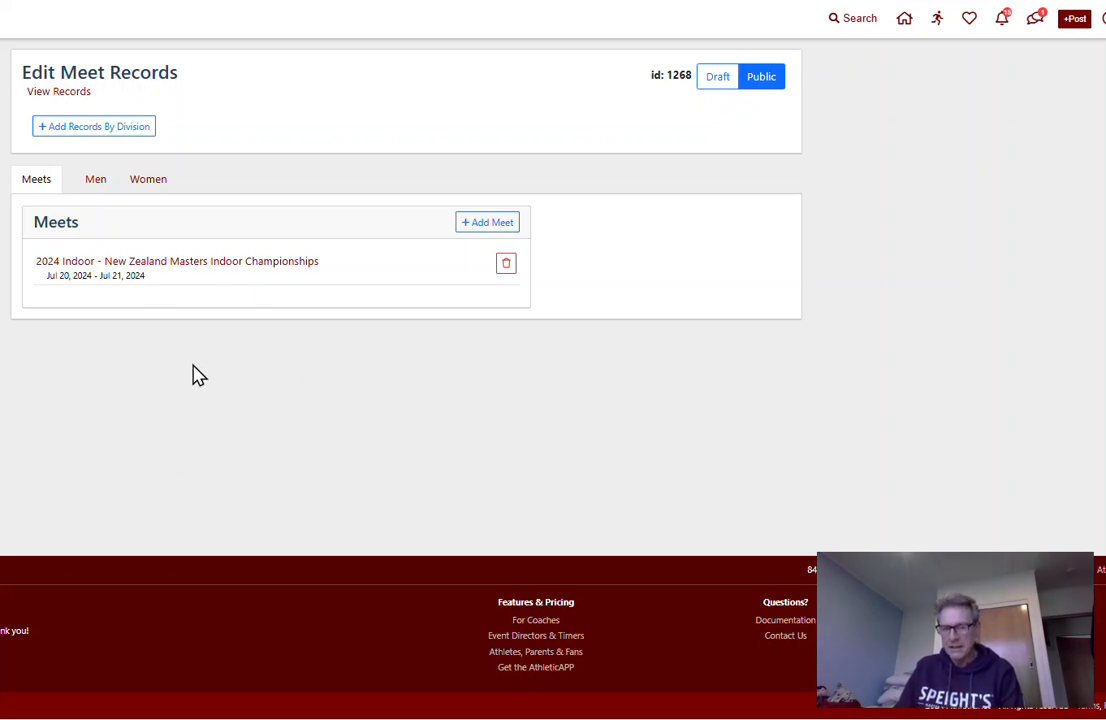
{"action": "left_click", "coordinate": [105, 184]}
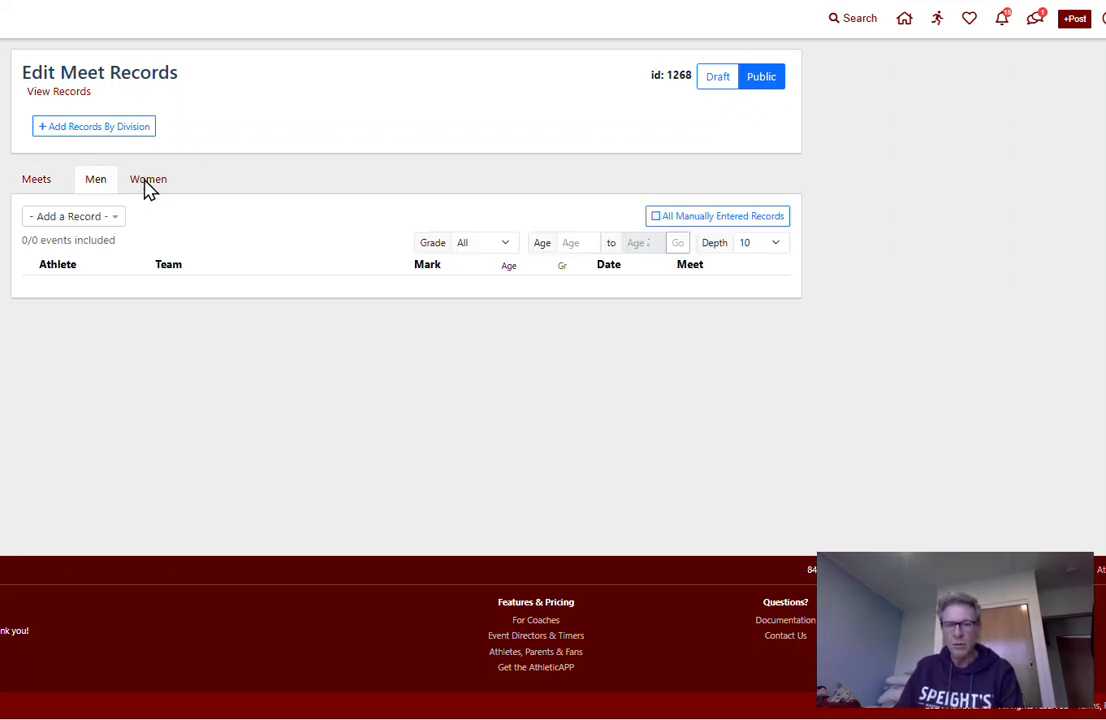
{"action": "left_click", "coordinate": [145, 187]}
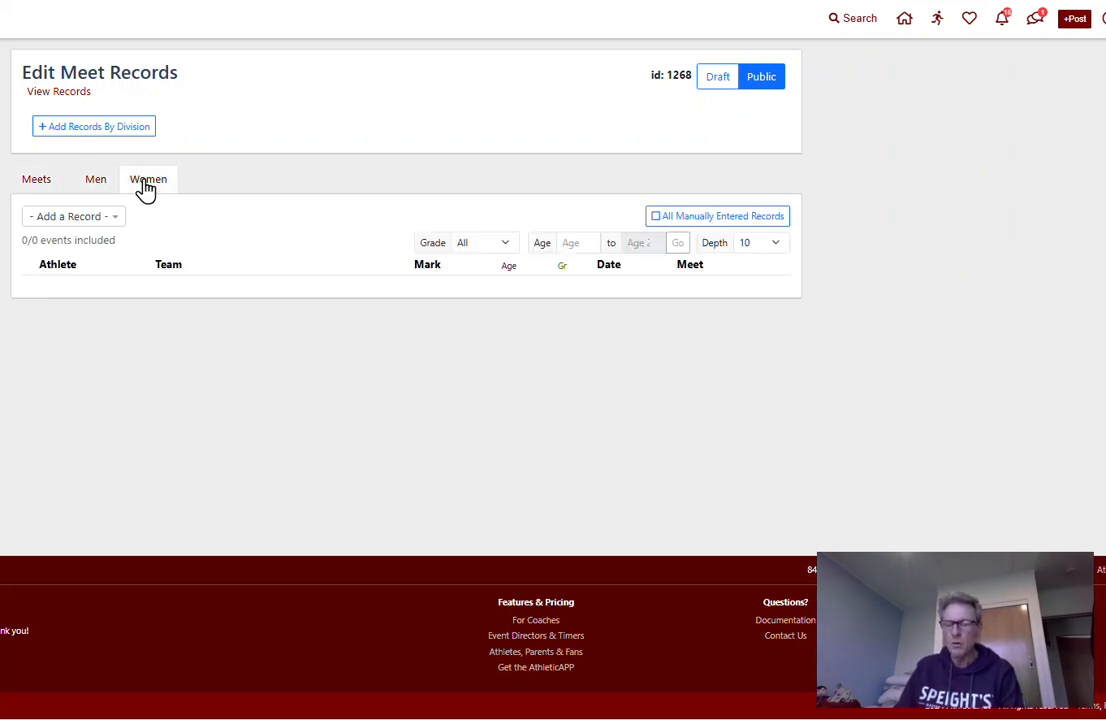
{"action": "left_click", "coordinate": [93, 189]}
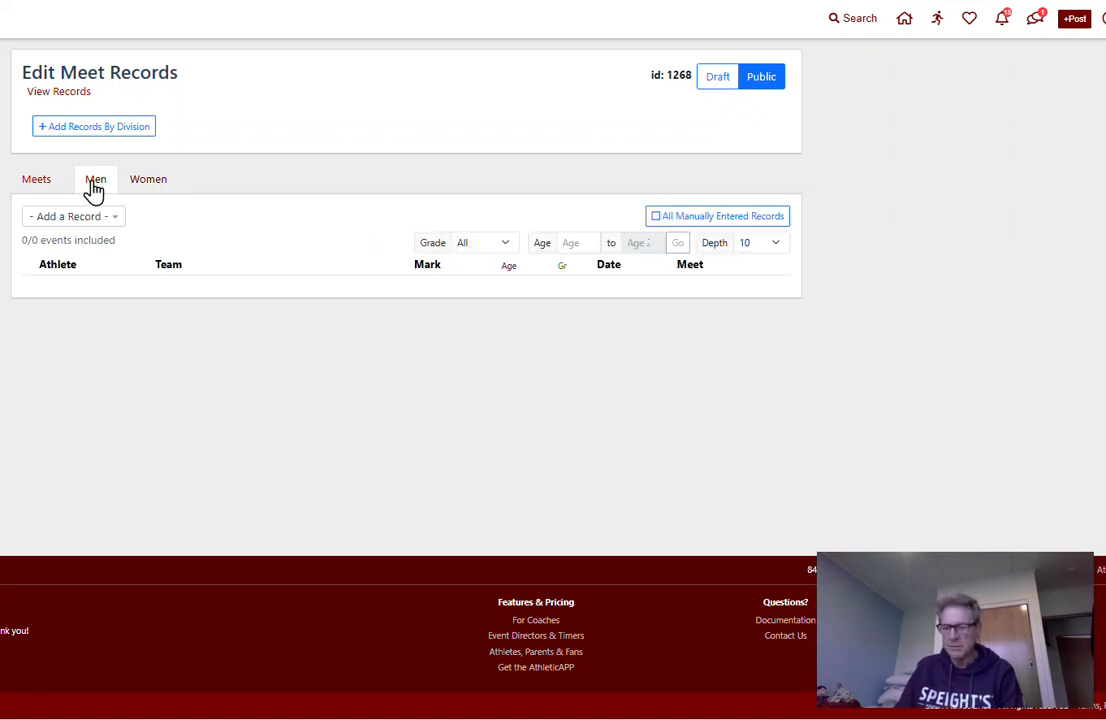
{"action": "left_click", "coordinate": [37, 184]}
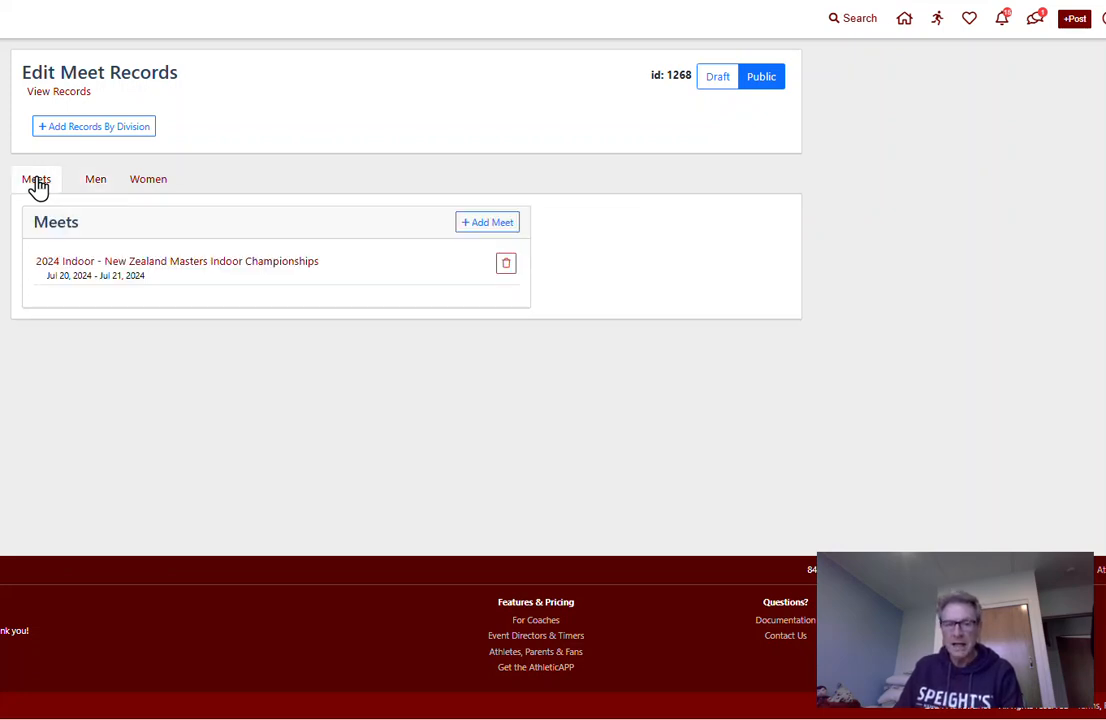
Add a records division named "30-34 Age Group"
{"action": "left_click", "coordinate": [111, 134]}
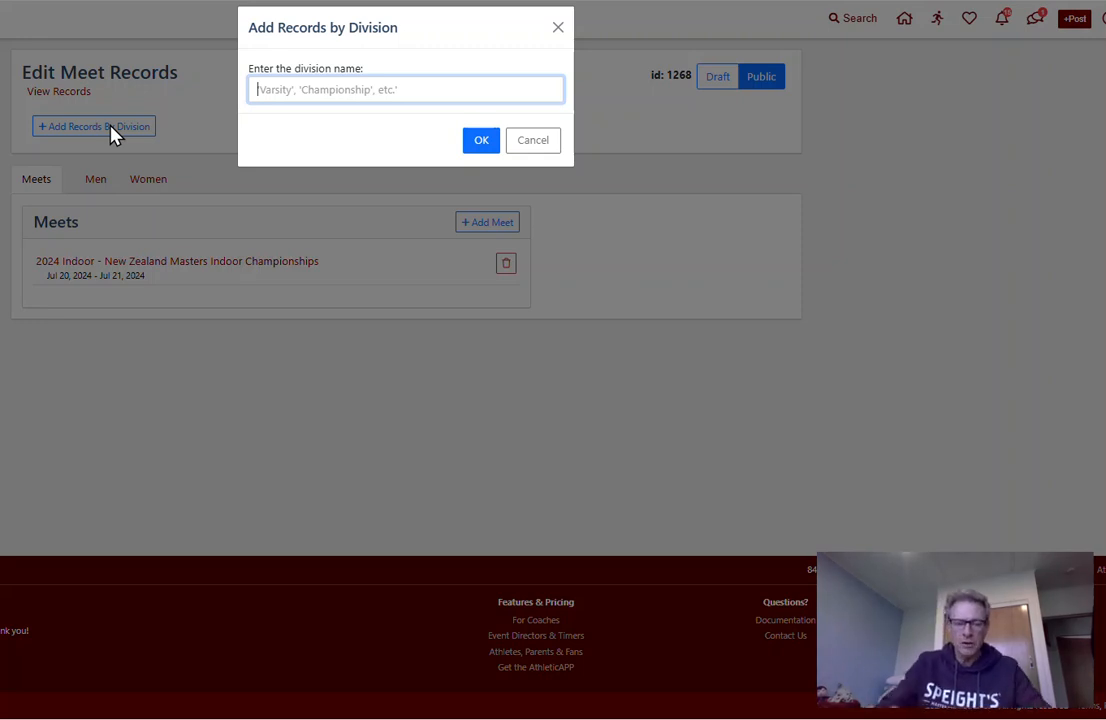
{"action": "type", "text": "30"}
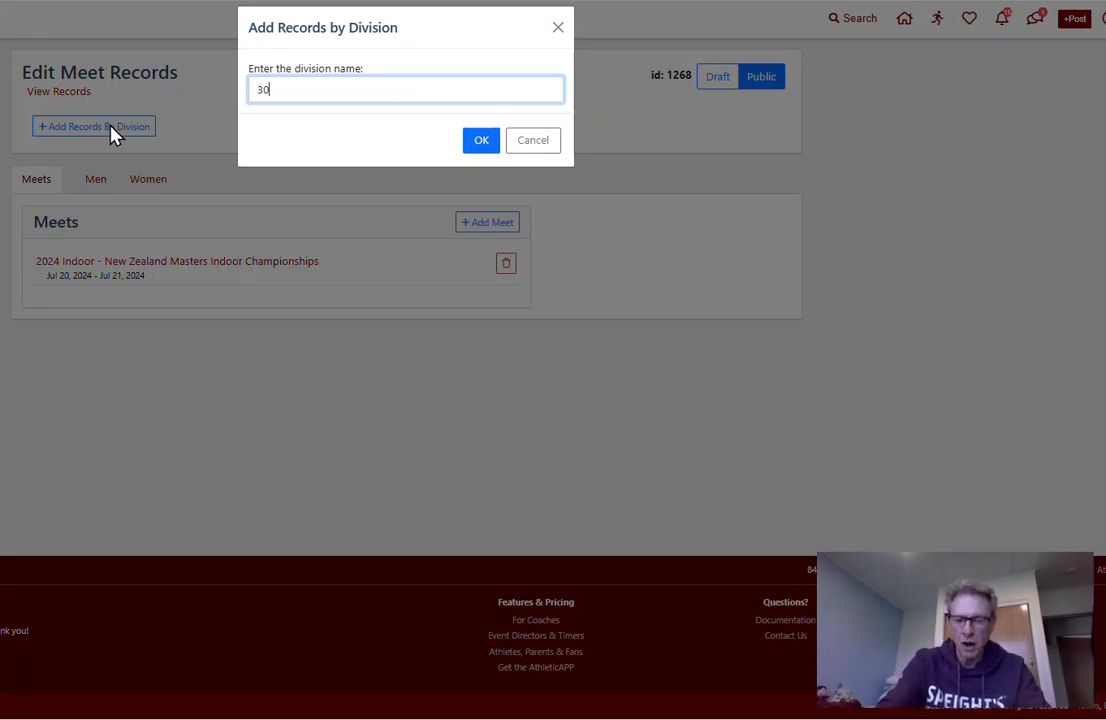
{"action": "type", "text": "-34 Age"}
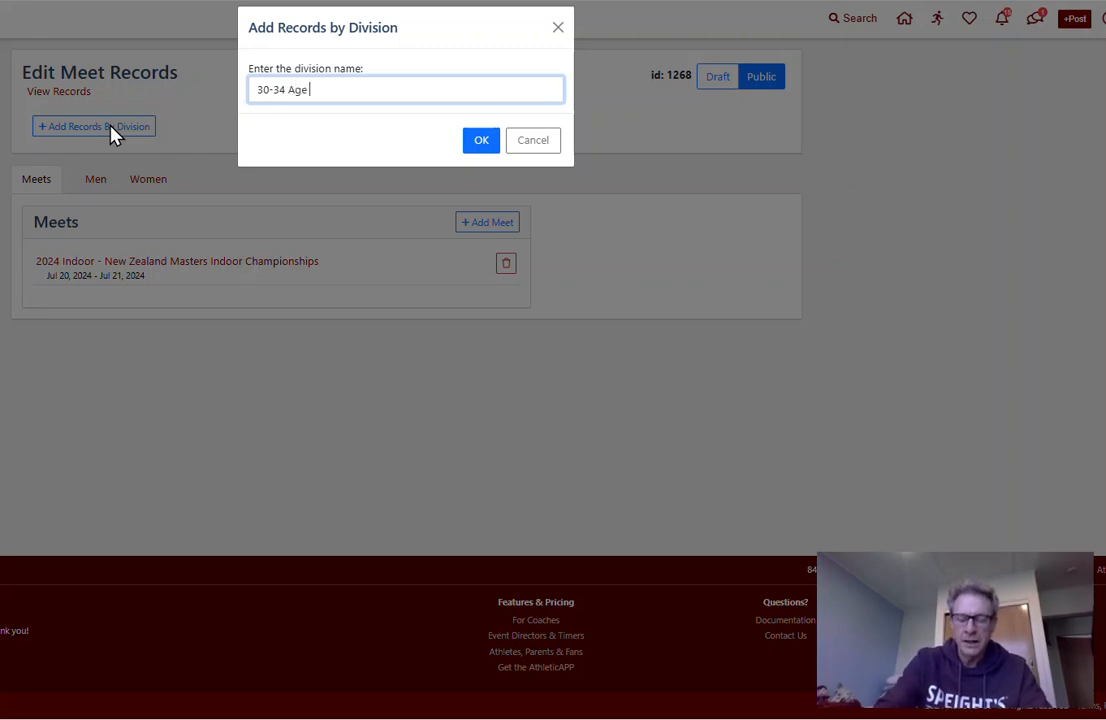
{"action": "type", "text": " Group"}
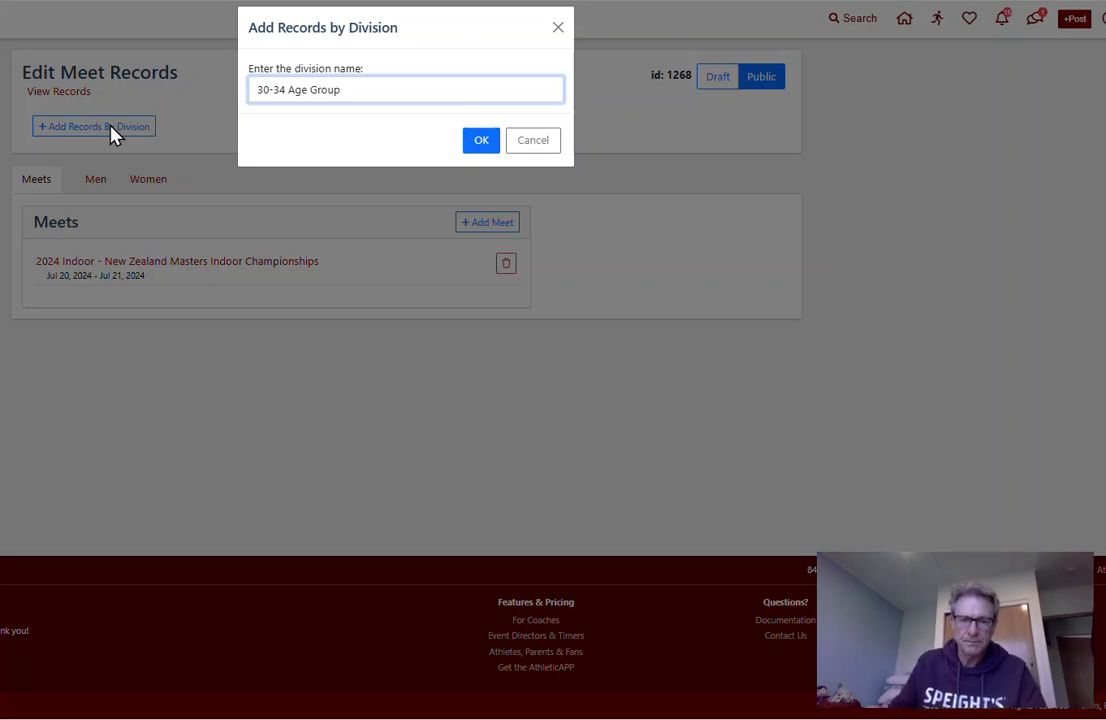
{"action": "left_click", "coordinate": [479, 142]}
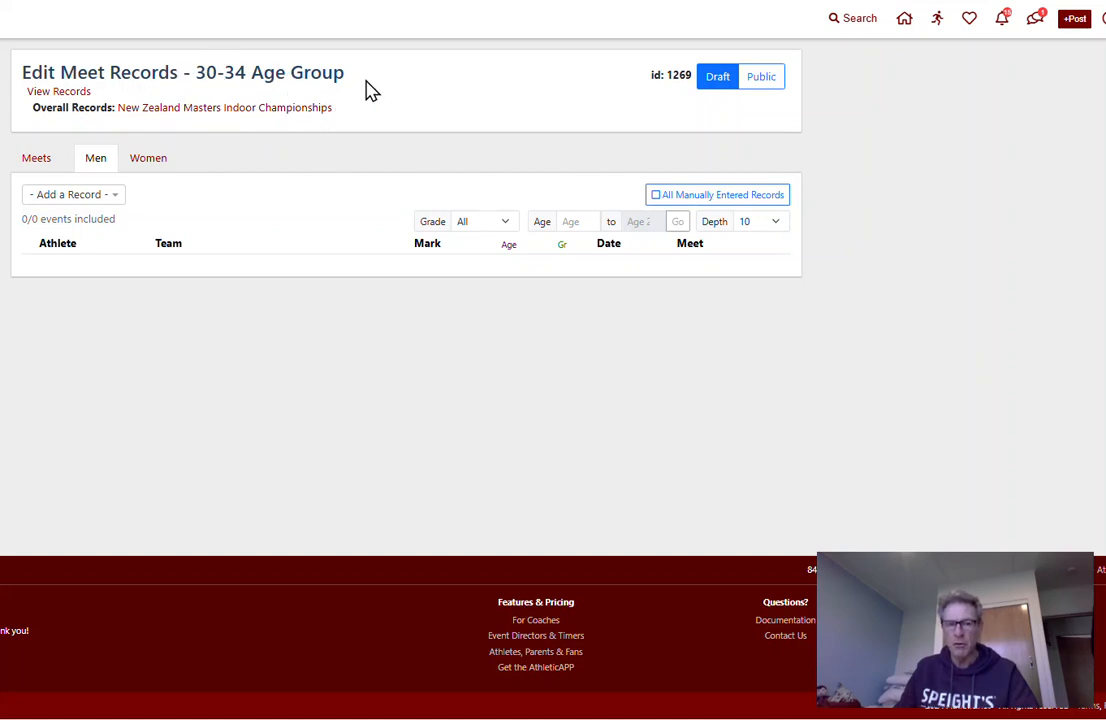
Return to the overall championship records and add a second records division named "35-39 Age Group"
{"action": "left_click", "coordinate": [221, 111]}
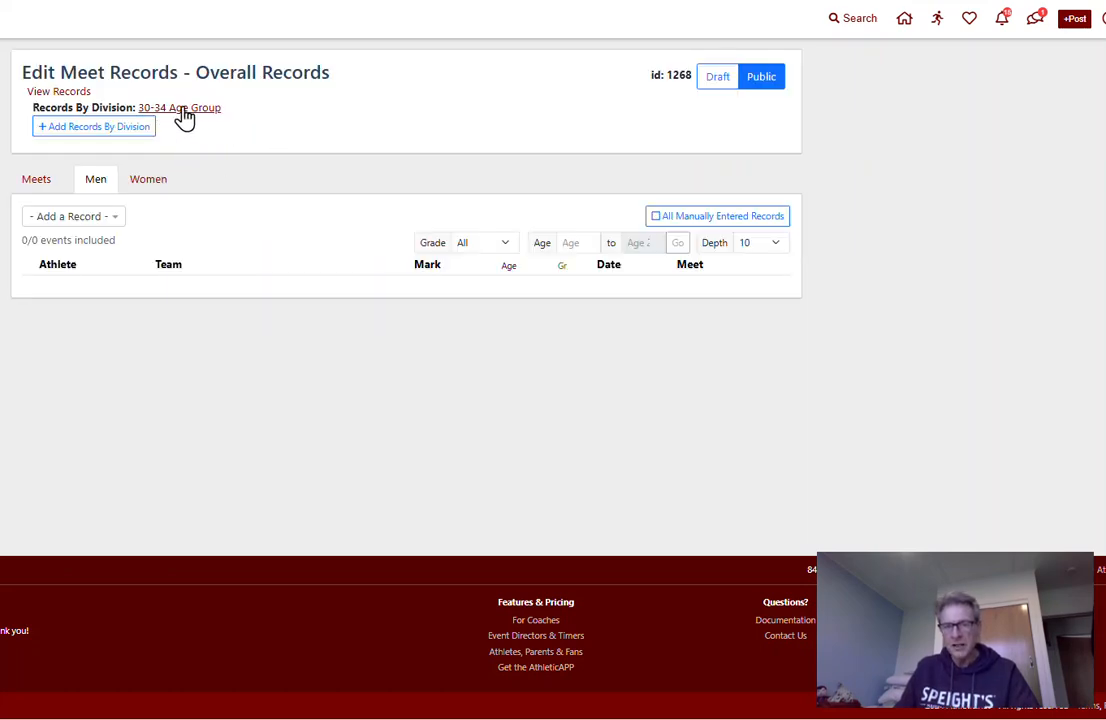
{"action": "left_click", "coordinate": [104, 128]}
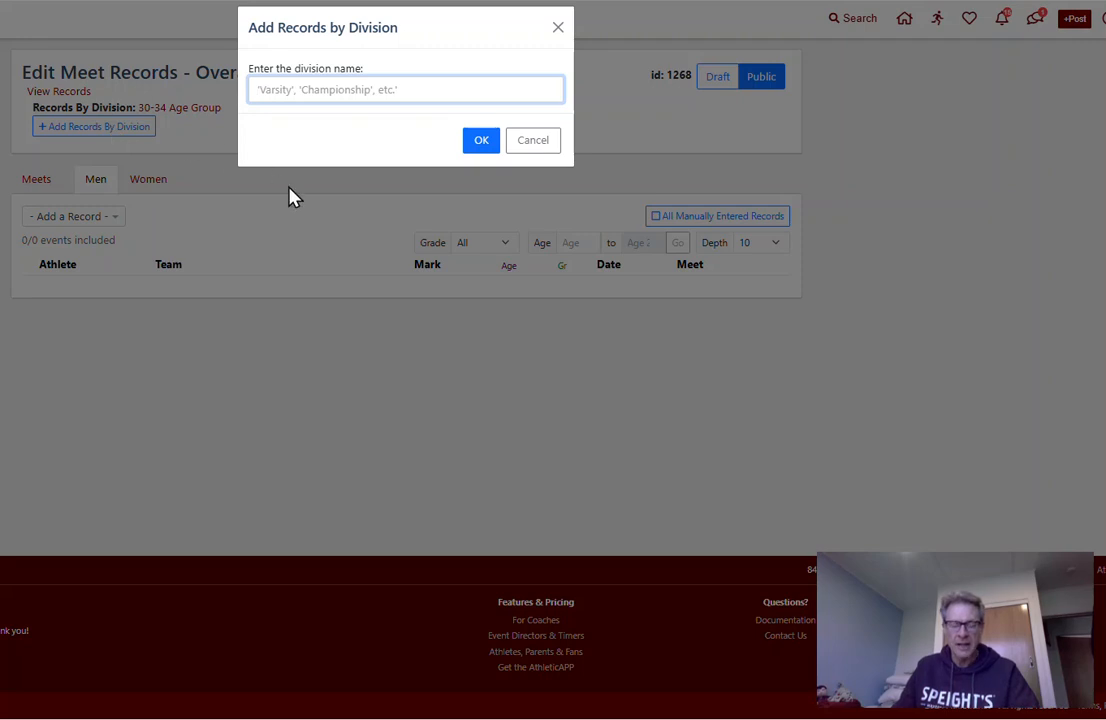
{"action": "type", "text": "35-"}
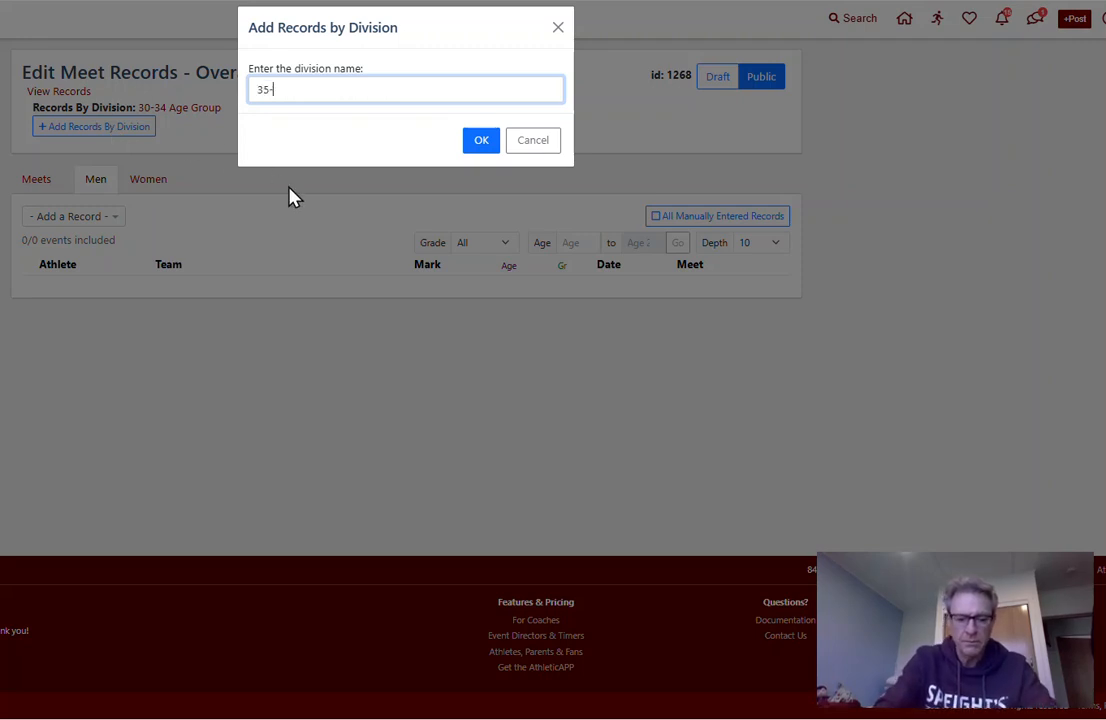
{"action": "type", "text": "39 A"}
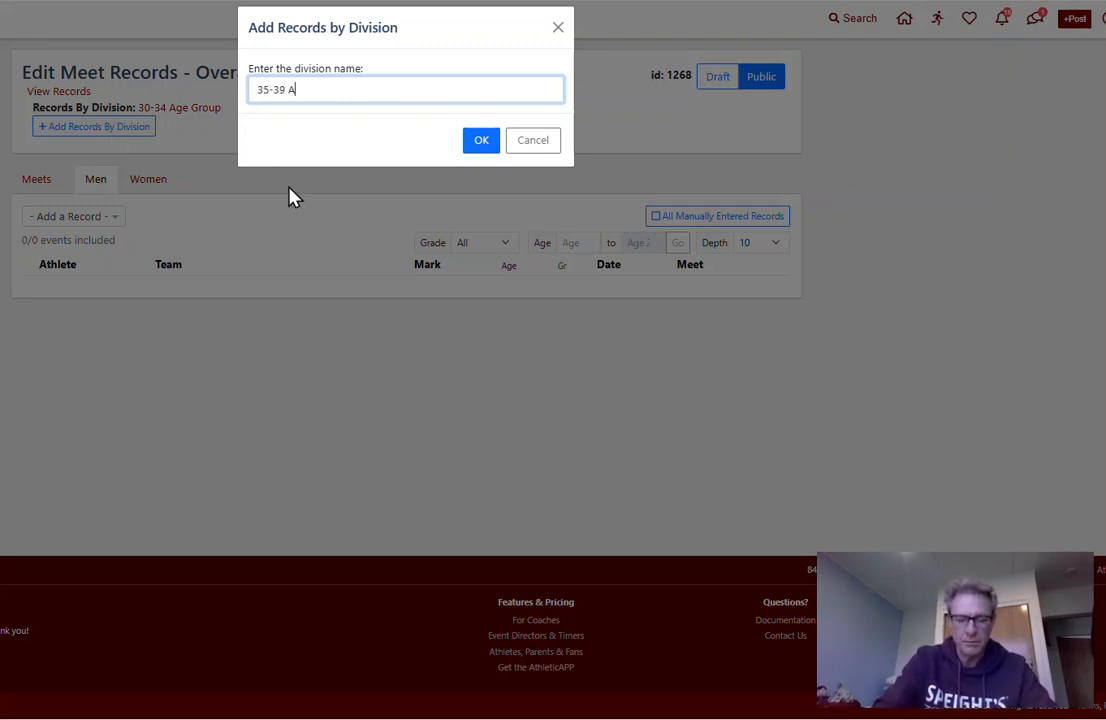
{"action": "type", "text": "ge Group"}
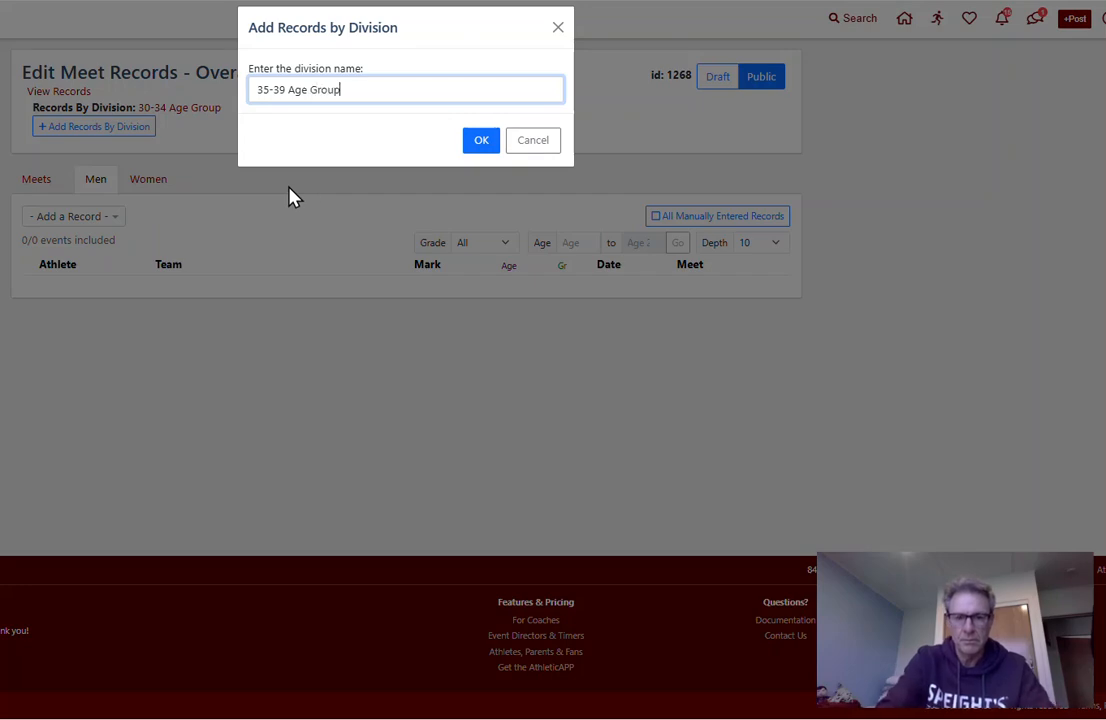
{"action": "left_click", "coordinate": [481, 141]}
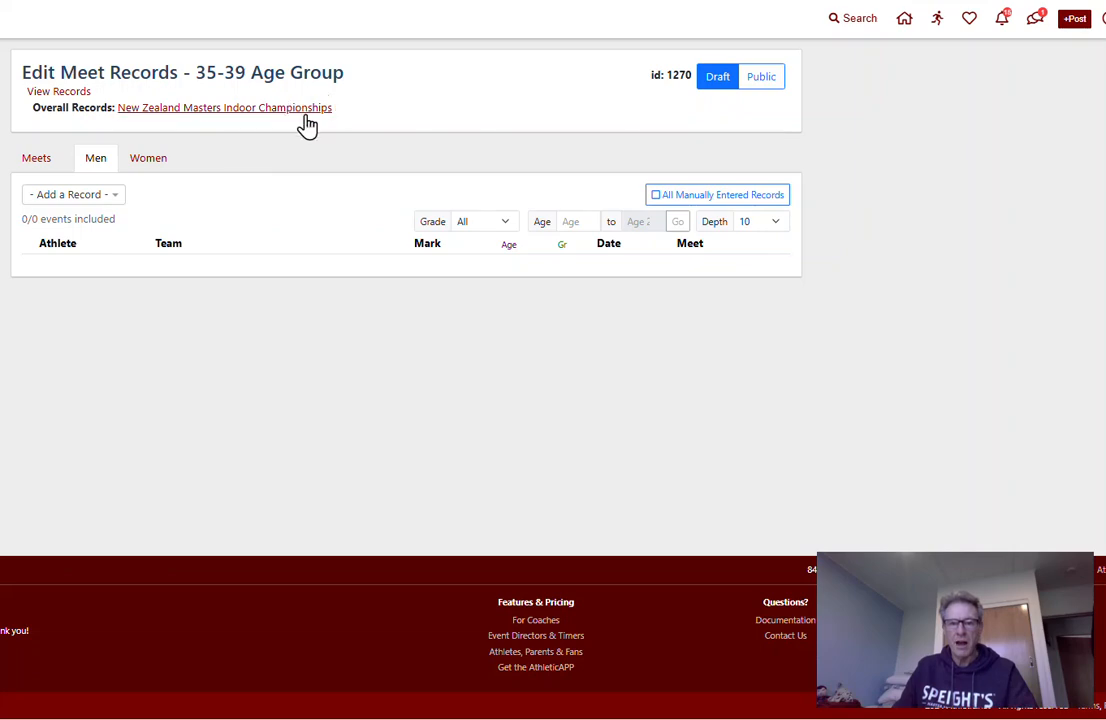
Return to the overall championship records and look through their women's and men's sections
{"action": "left_click", "coordinate": [226, 108]}
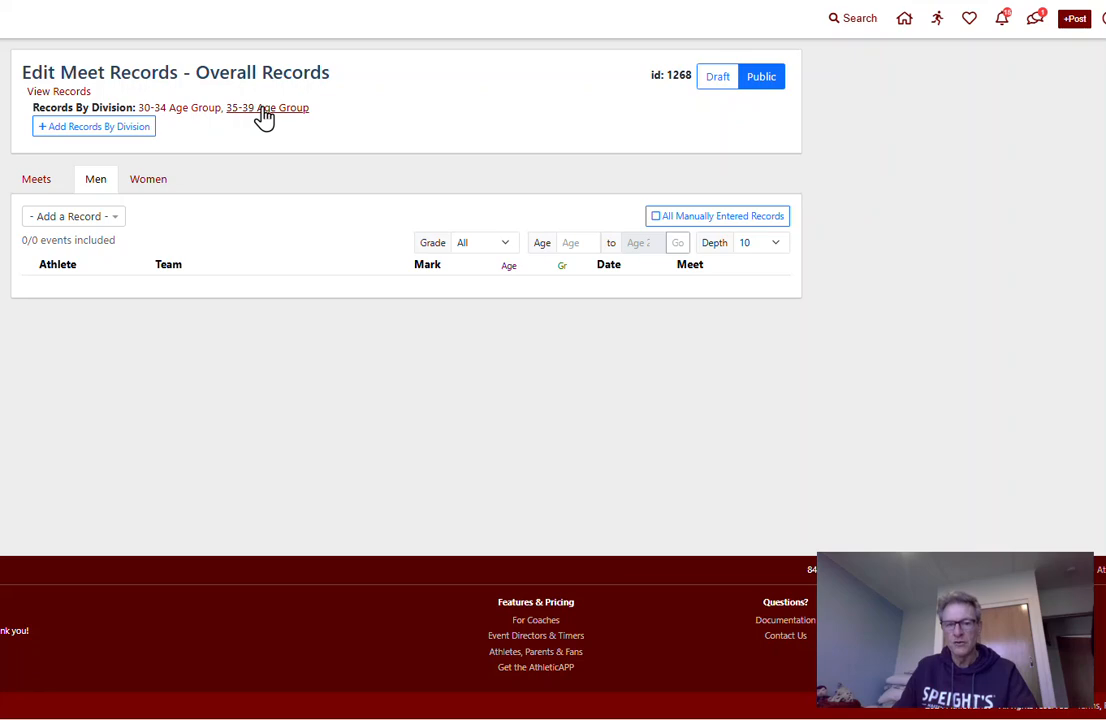
{"action": "left_click", "coordinate": [137, 186]}
{"action": "left_click", "coordinate": [90, 190]}
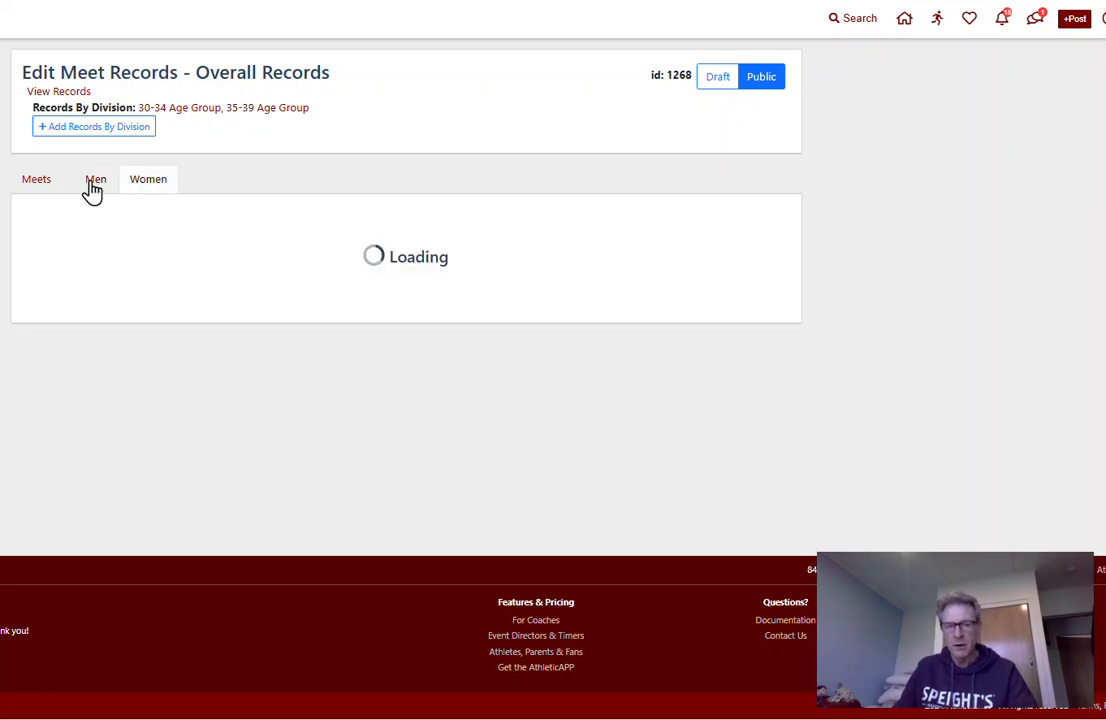
{"action": "left_click", "coordinate": [146, 184]}
{"action": "left_click", "coordinate": [95, 180]}
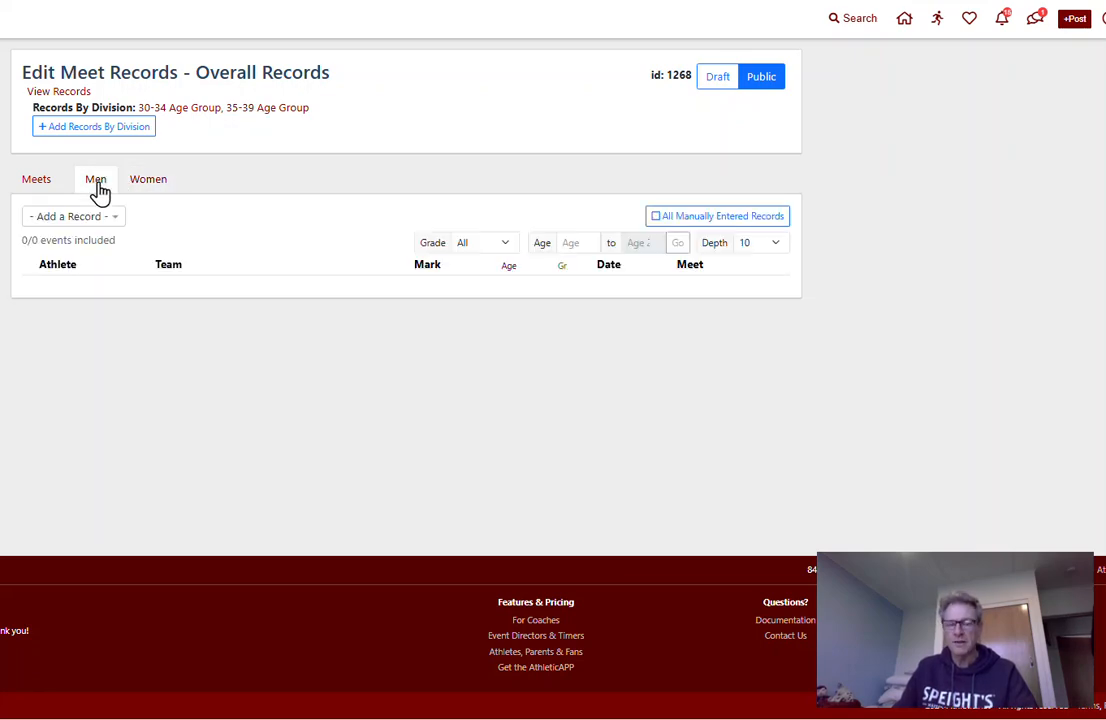
Add a Standard 60 Meter Dash record entry to the men's records of the 30-34 Age Group division
{"action": "left_click", "coordinate": [182, 108]}
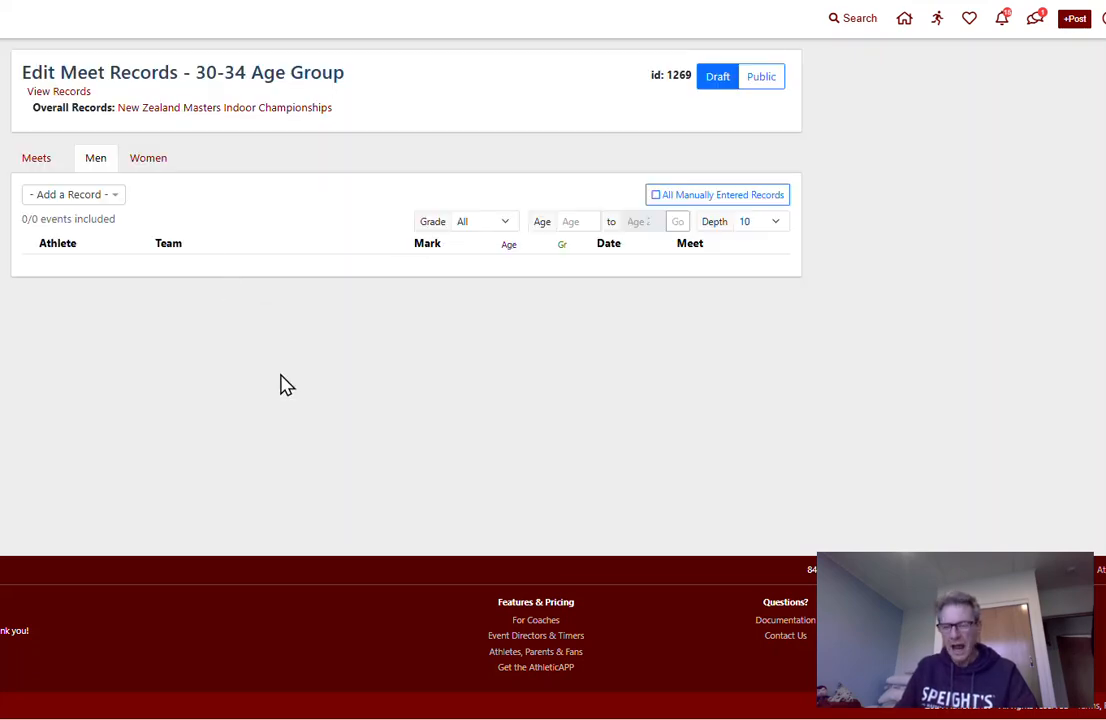
{"action": "left_click", "coordinate": [117, 199]}
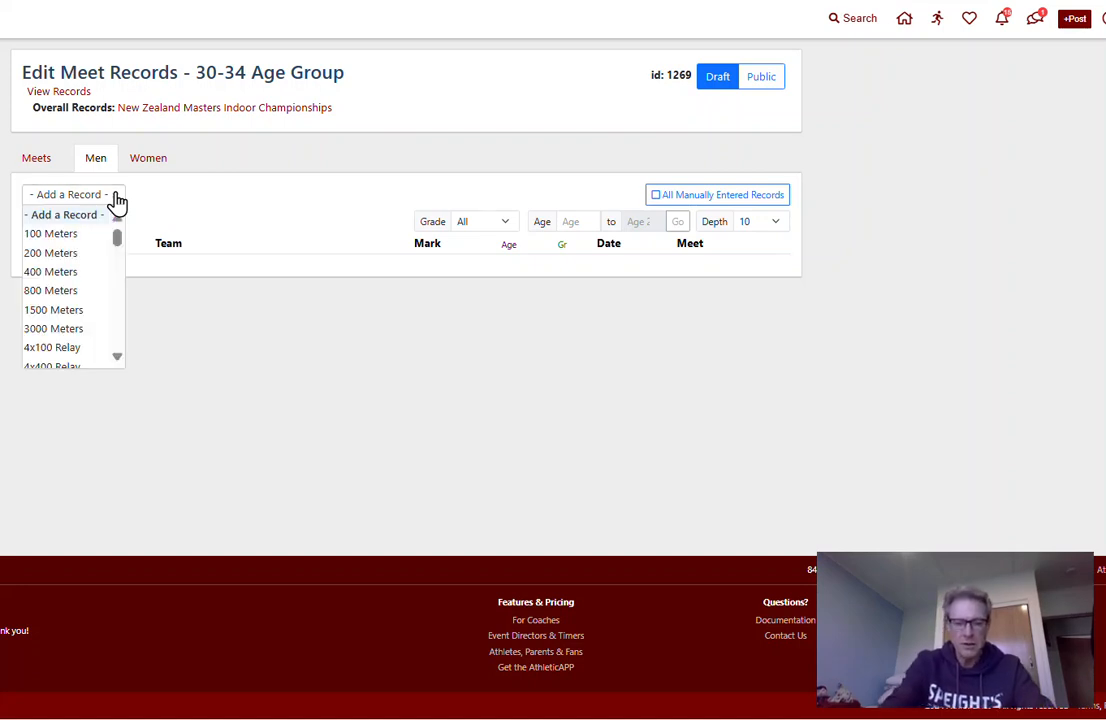
{"action": "type", "text": "60"}
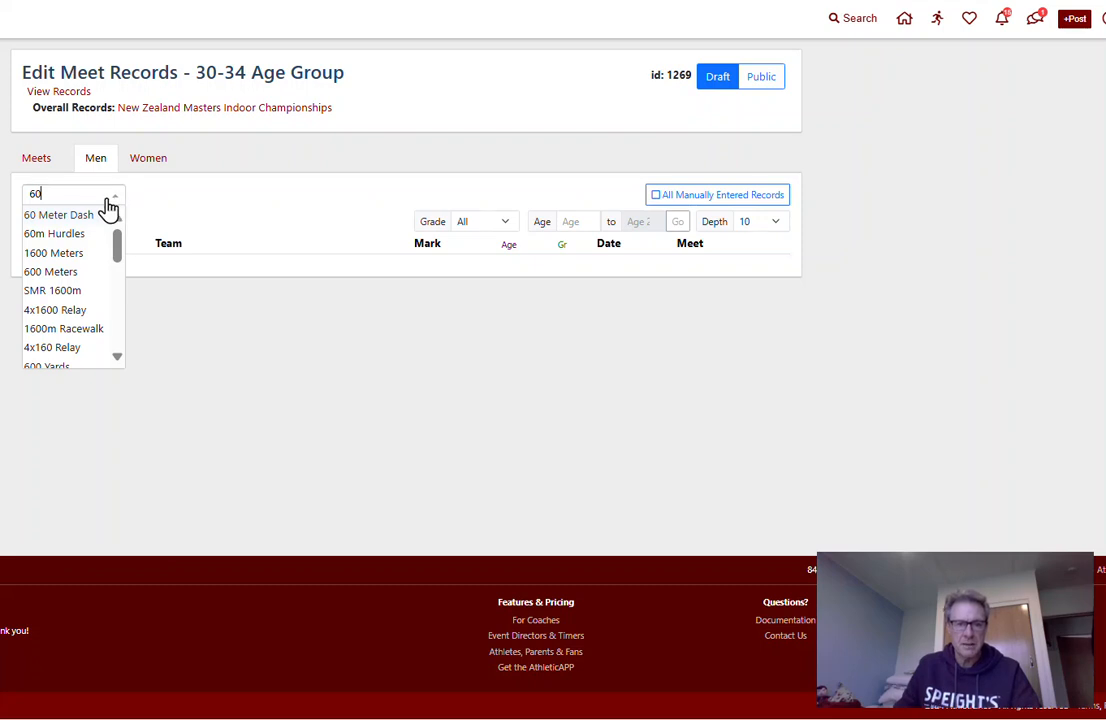
{"action": "left_click", "coordinate": [49, 217]}
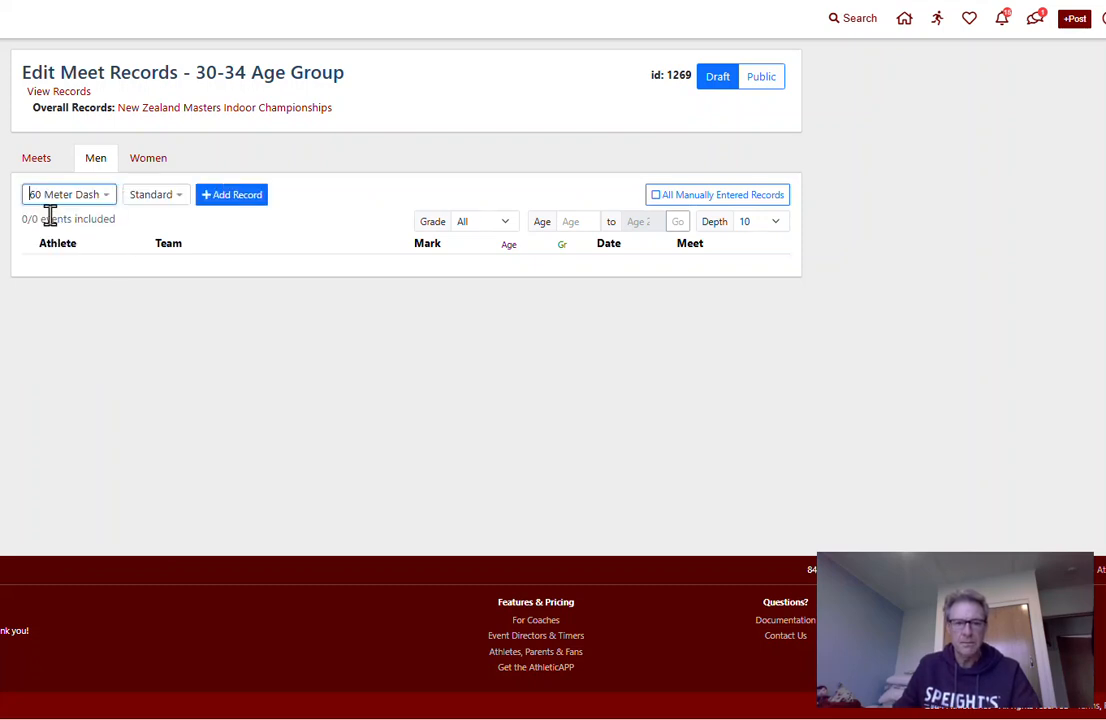
{"action": "left_click", "coordinate": [170, 200]}
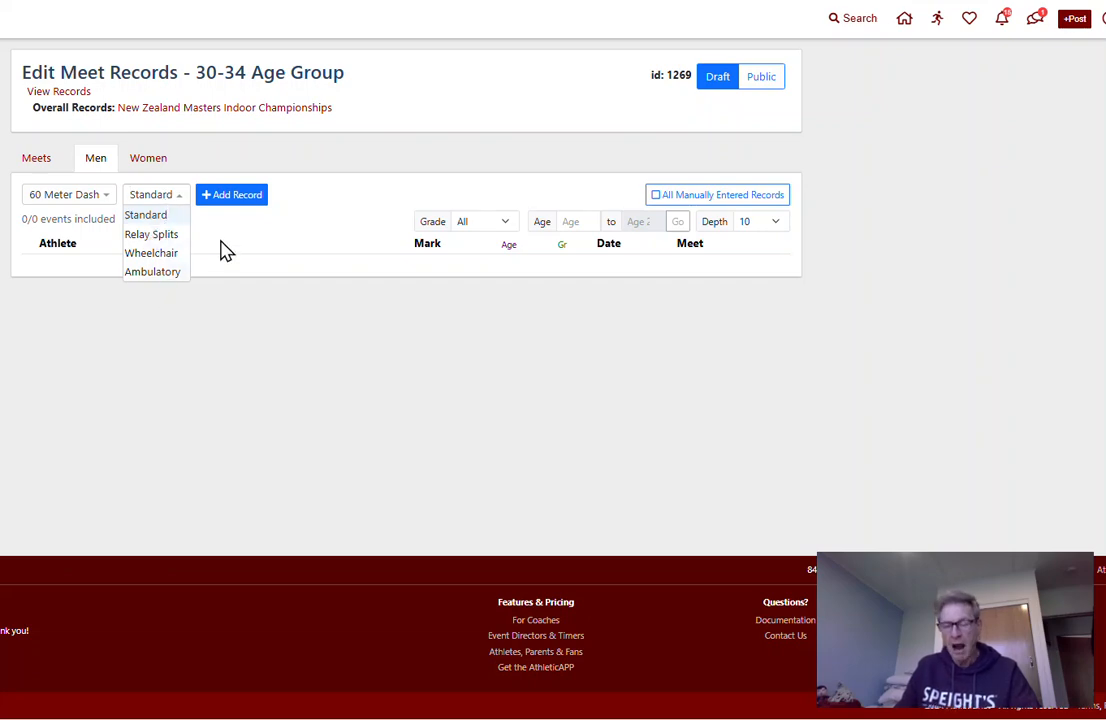
{"action": "left_click", "coordinate": [240, 198]}
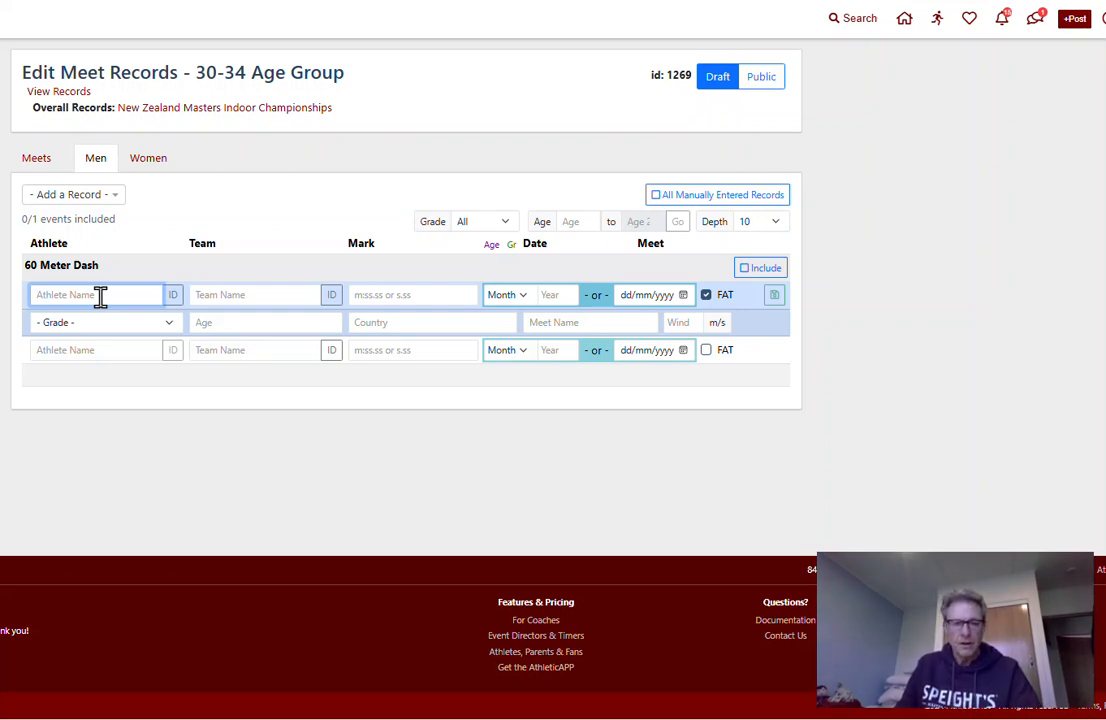
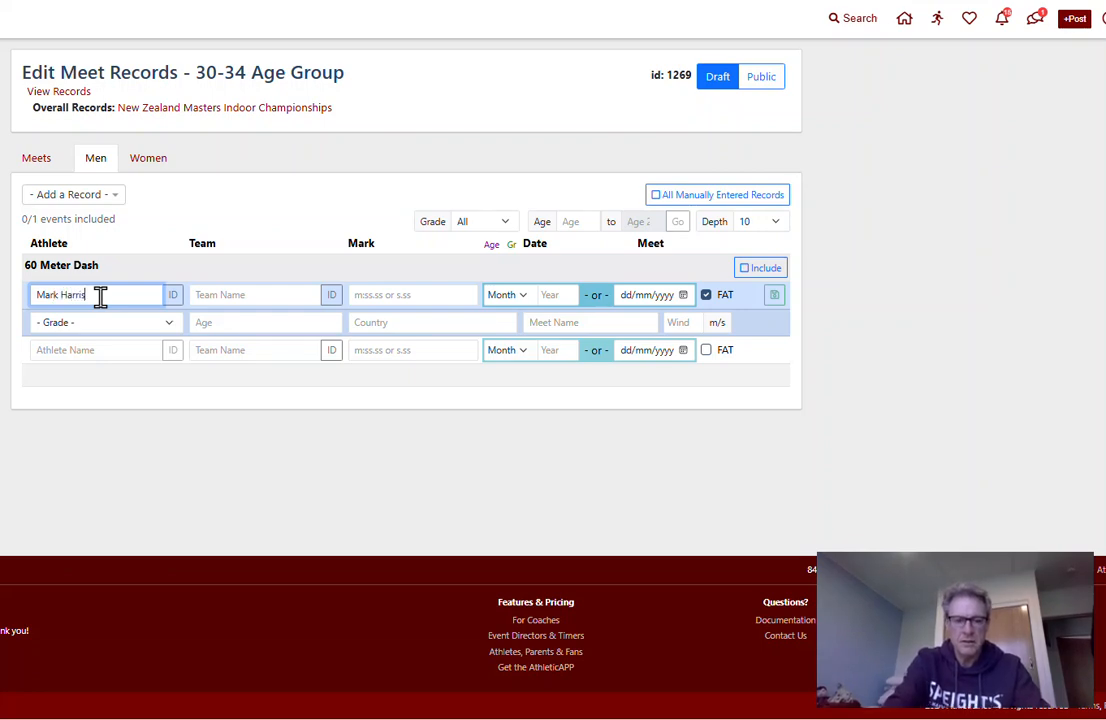
Enter the athlete's full name, team "Wairarapa" and mark 10.99 for the men's 60 Meter Dash record
{"action": "key", "text": "Tab"}
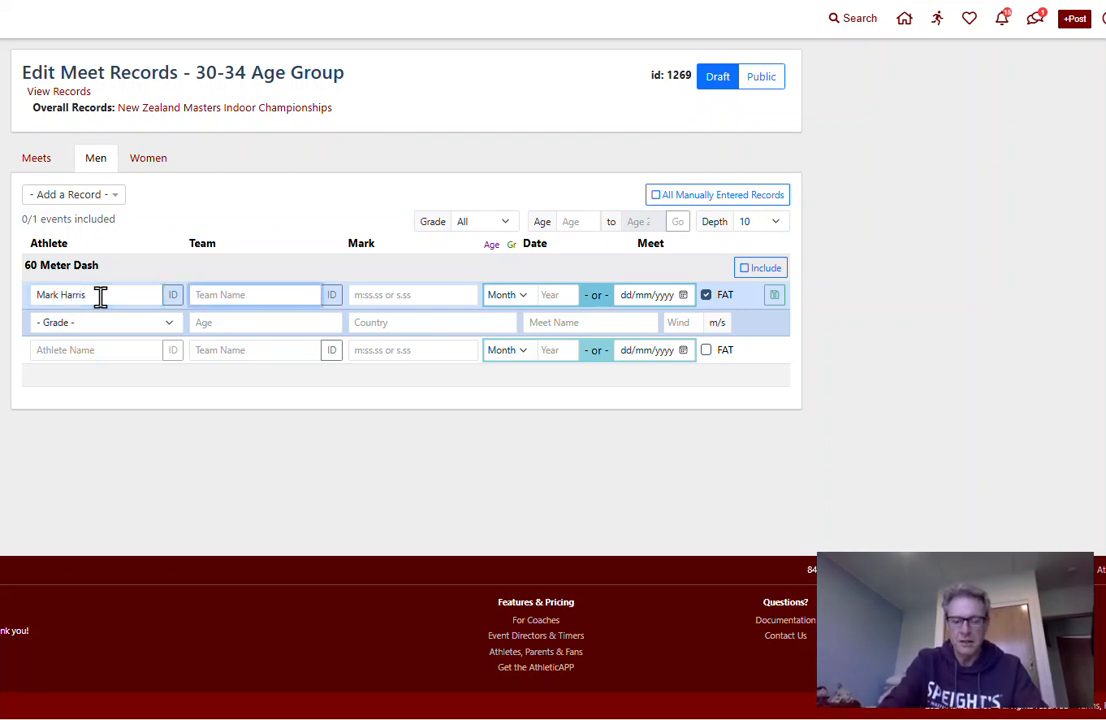
{"action": "type", "text": "Wairarapa"}
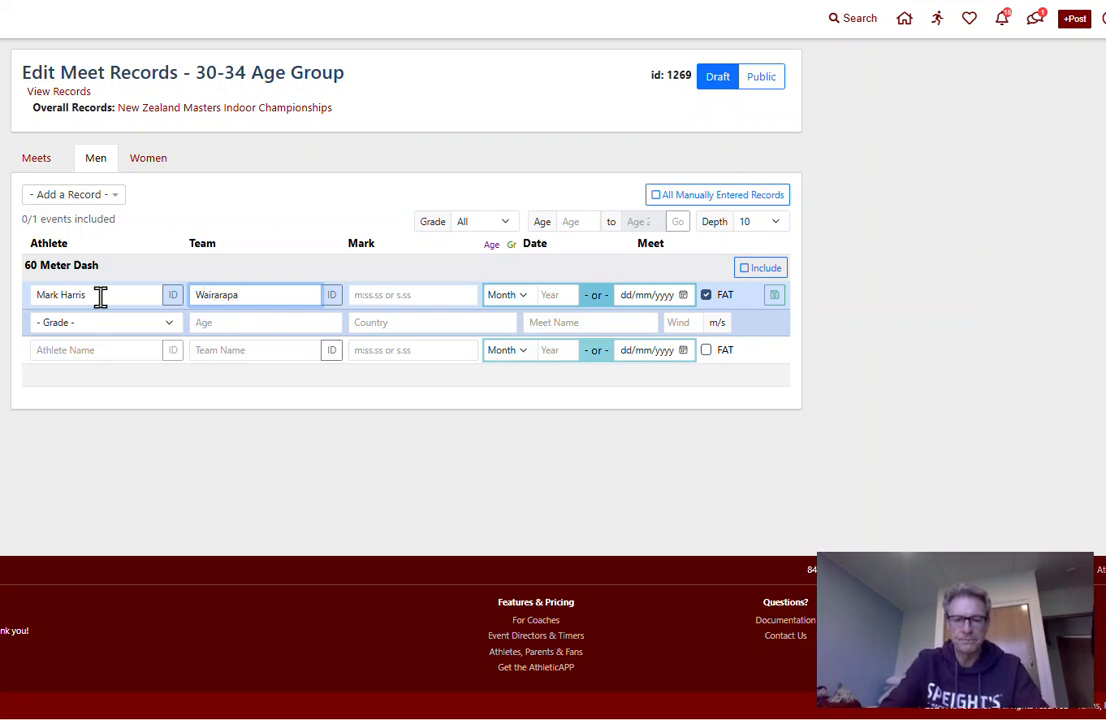
{"action": "key", "text": "Tab"}
{"action": "type", "text": "10.99"}
{"action": "key", "text": "Tab"}
Set the 60 Meter Dash record's date to Feb 1971
{"action": "left_click", "coordinate": [523, 296]}
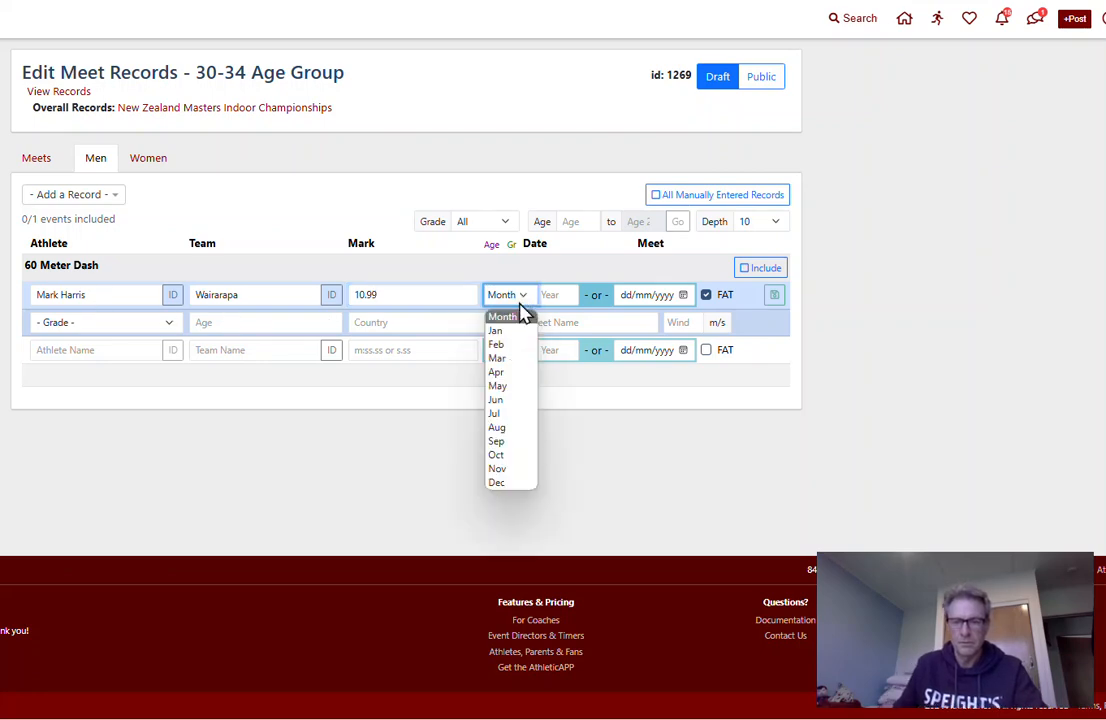
{"action": "left_click", "coordinate": [510, 344]}
{"action": "left_click", "coordinate": [553, 294]}
{"action": "type", "text": "19"}
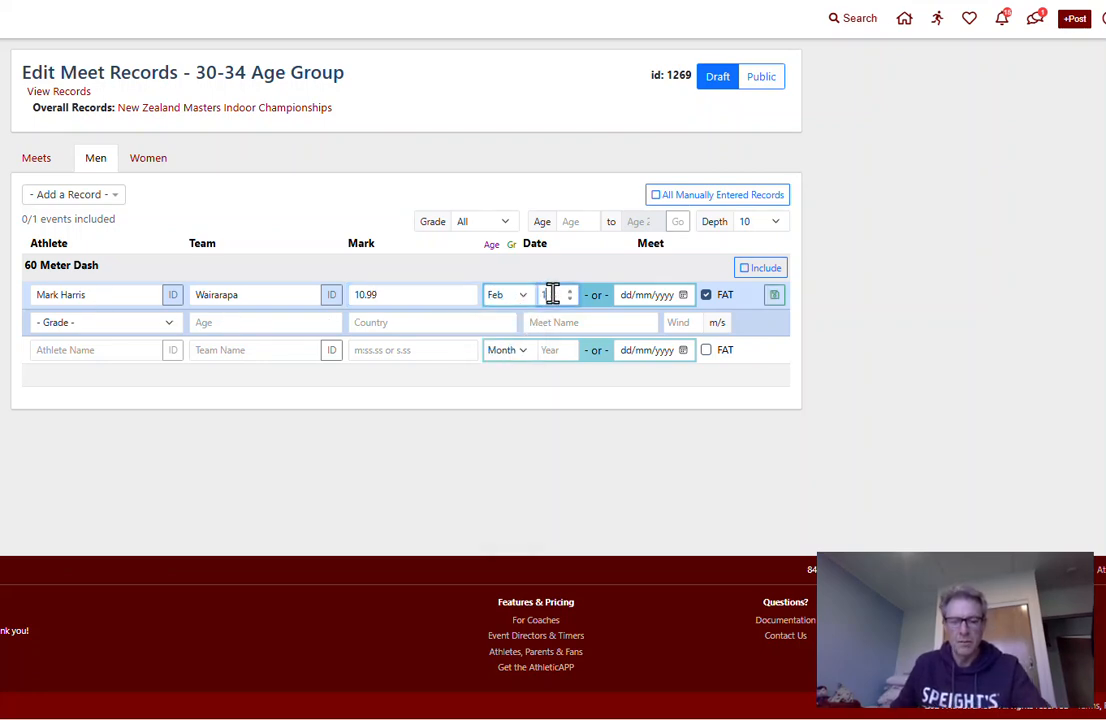
{"action": "type", "text": "71"}
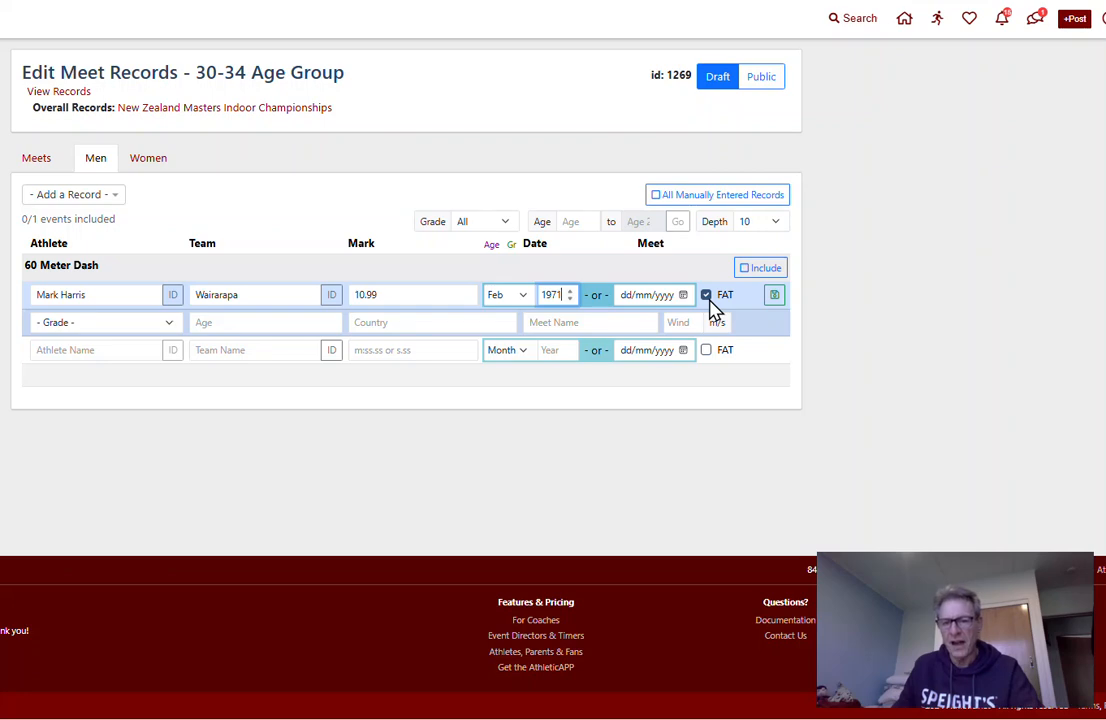
Enter "NZ Masters Indoors" as the record's meet name and save the 60 Meter Dash record without a grade or age
{"action": "left_click", "coordinate": [171, 324]}
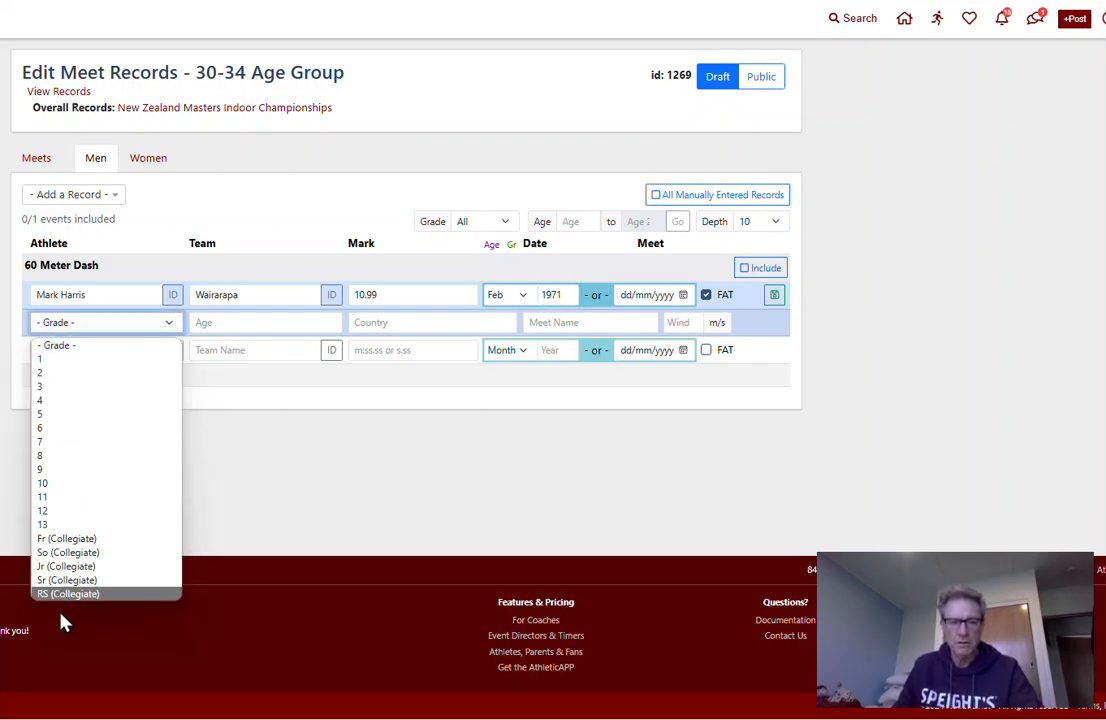
{"action": "left_click", "coordinate": [247, 323]}
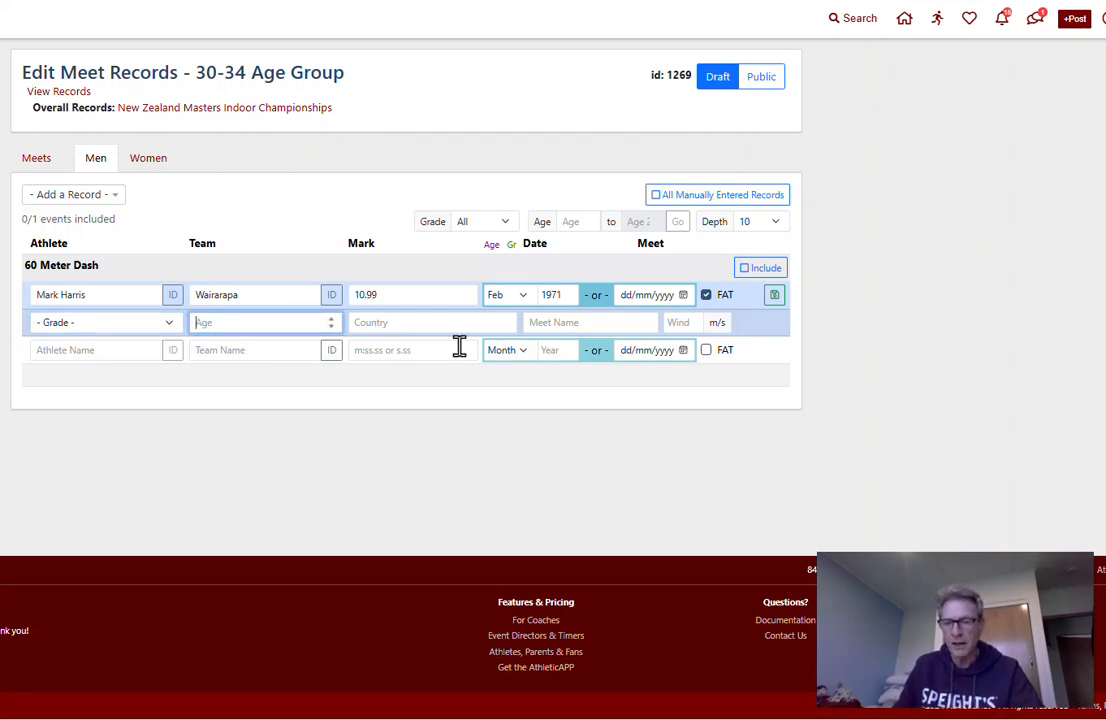
{"action": "left_click", "coordinate": [570, 322]}
{"action": "type", "text": "N"}
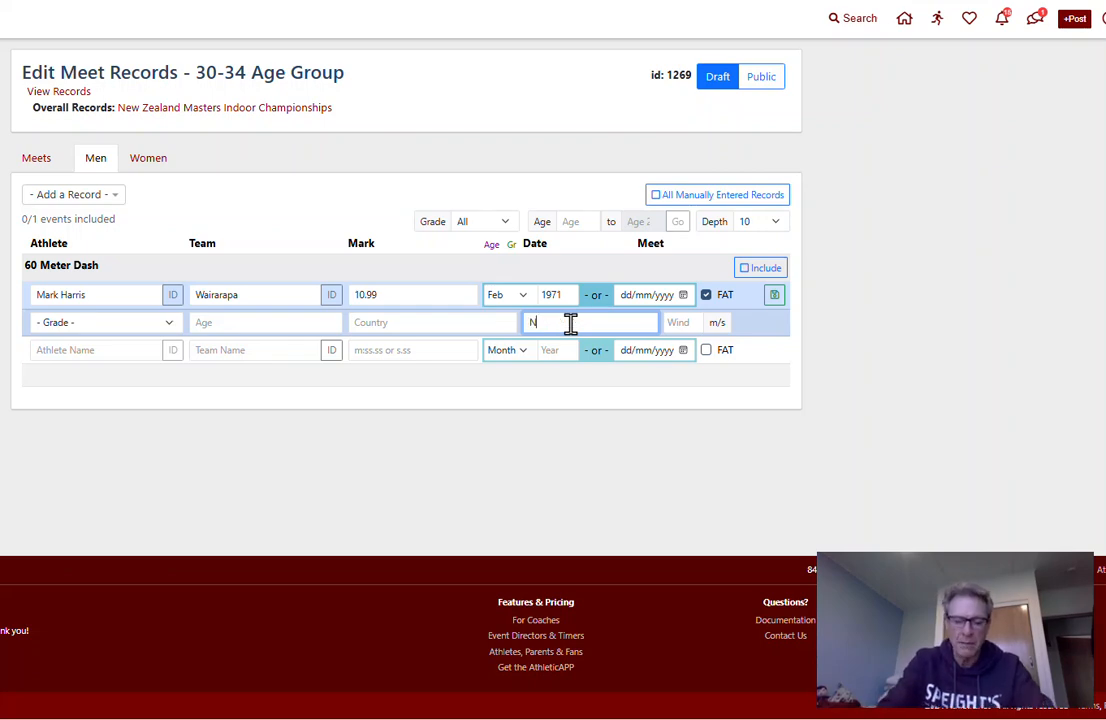
{"action": "type", "text": "Z Mas"}
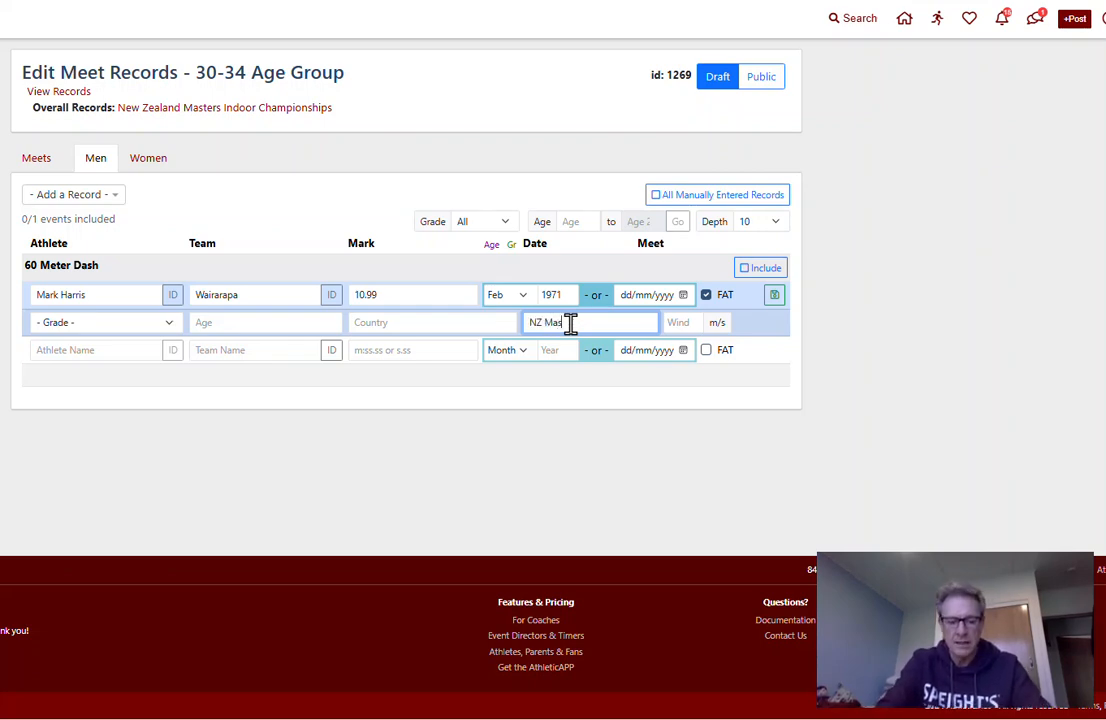
{"action": "type", "text": "ters In"}
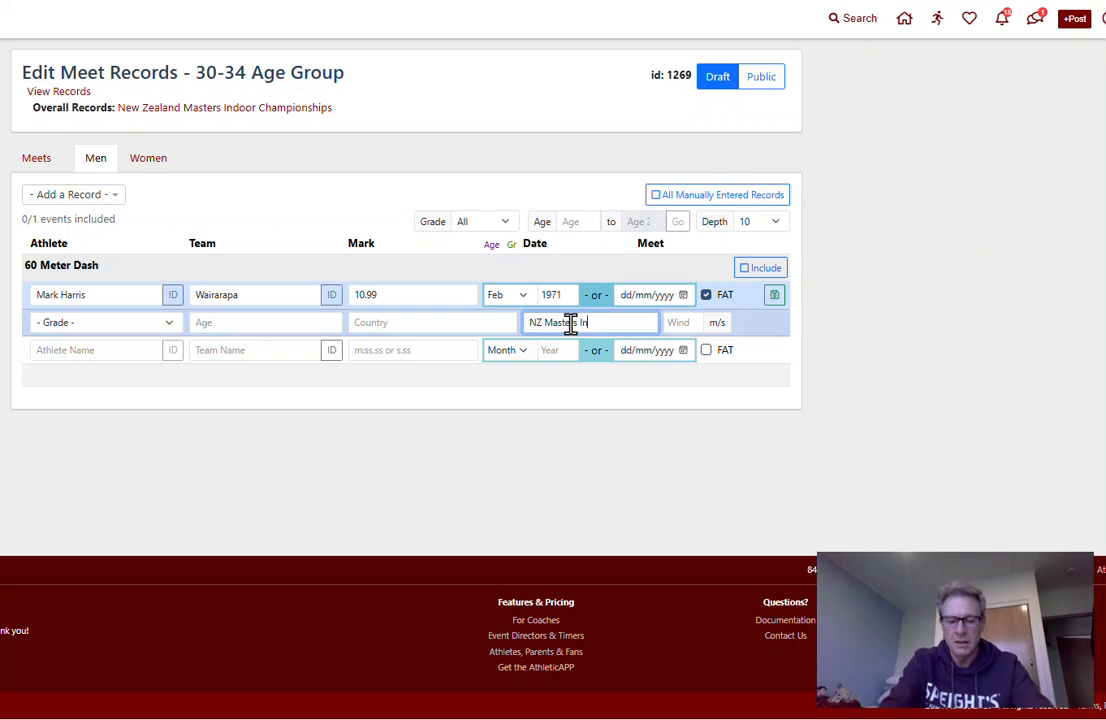
{"action": "type", "text": "doors"}
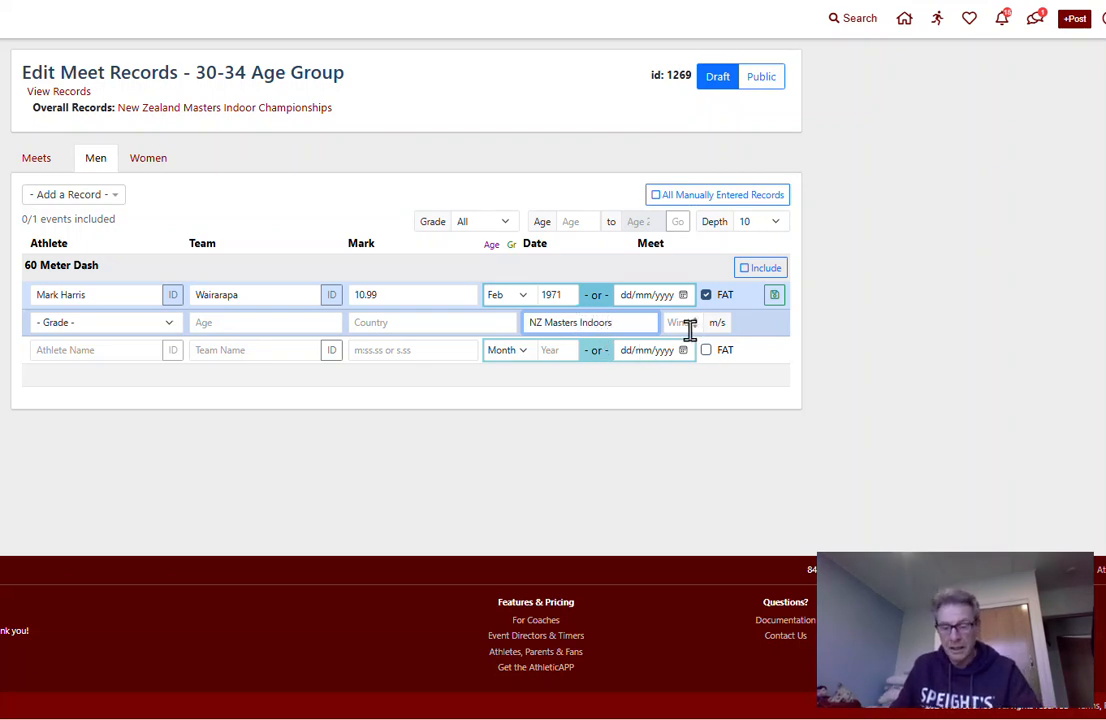
{"action": "left_click", "coordinate": [777, 299]}
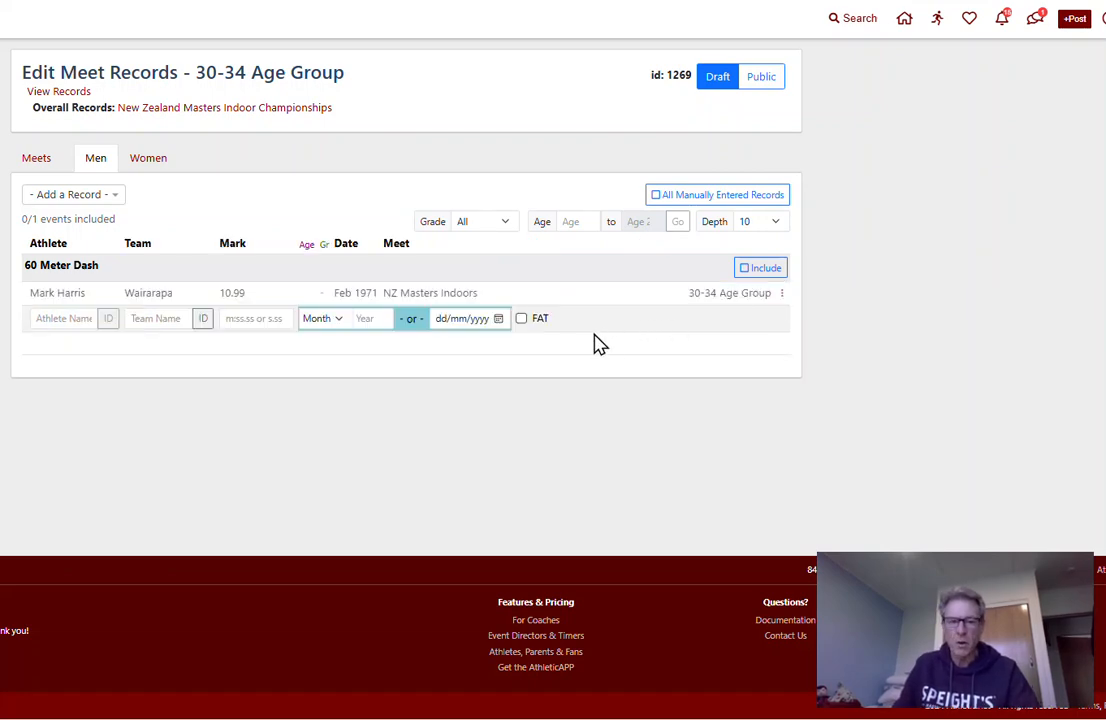
Include the men's 60 Meter Dash in the main records list and make the 30-34 Age Group records public
{"action": "left_click", "coordinate": [157, 168]}
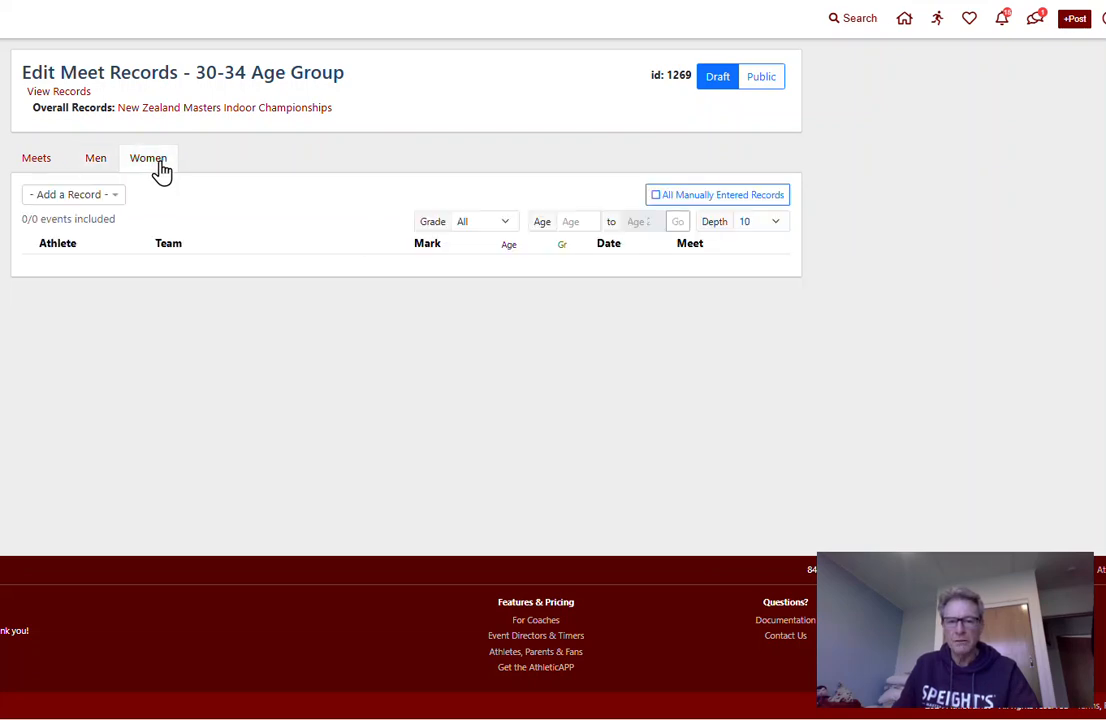
{"action": "left_click", "coordinate": [100, 164]}
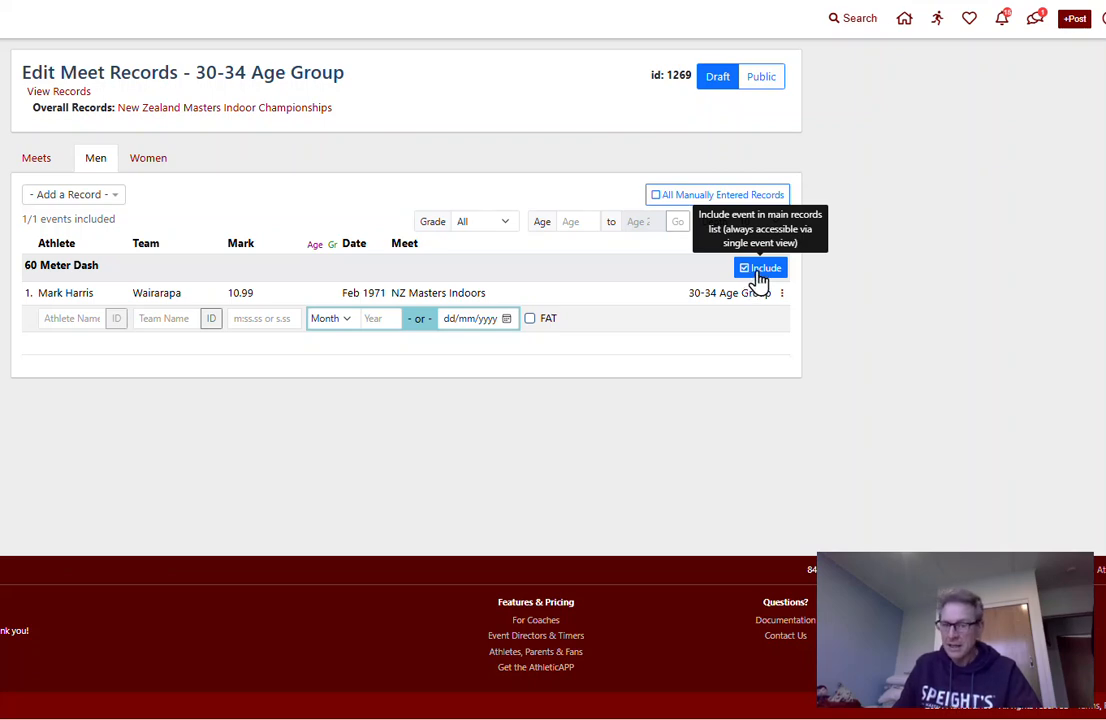
{"action": "left_click", "coordinate": [766, 276]}
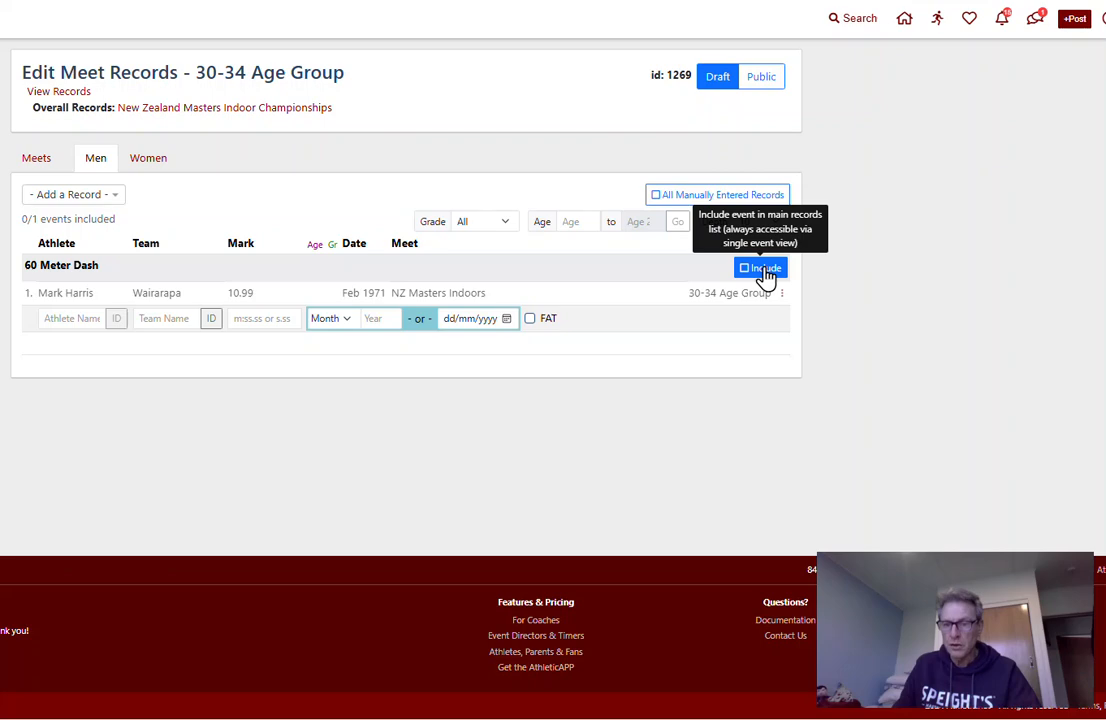
{"action": "left_click", "coordinate": [766, 276]}
{"action": "left_click", "coordinate": [766, 276]}
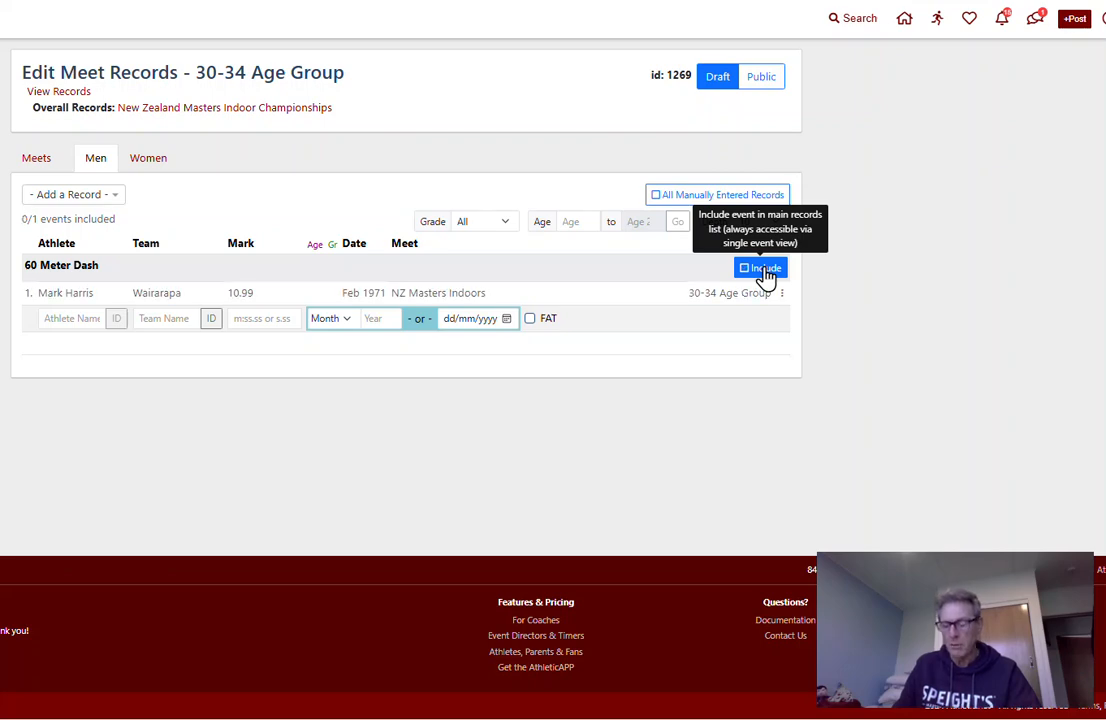
{"action": "left_click", "coordinate": [766, 276]}
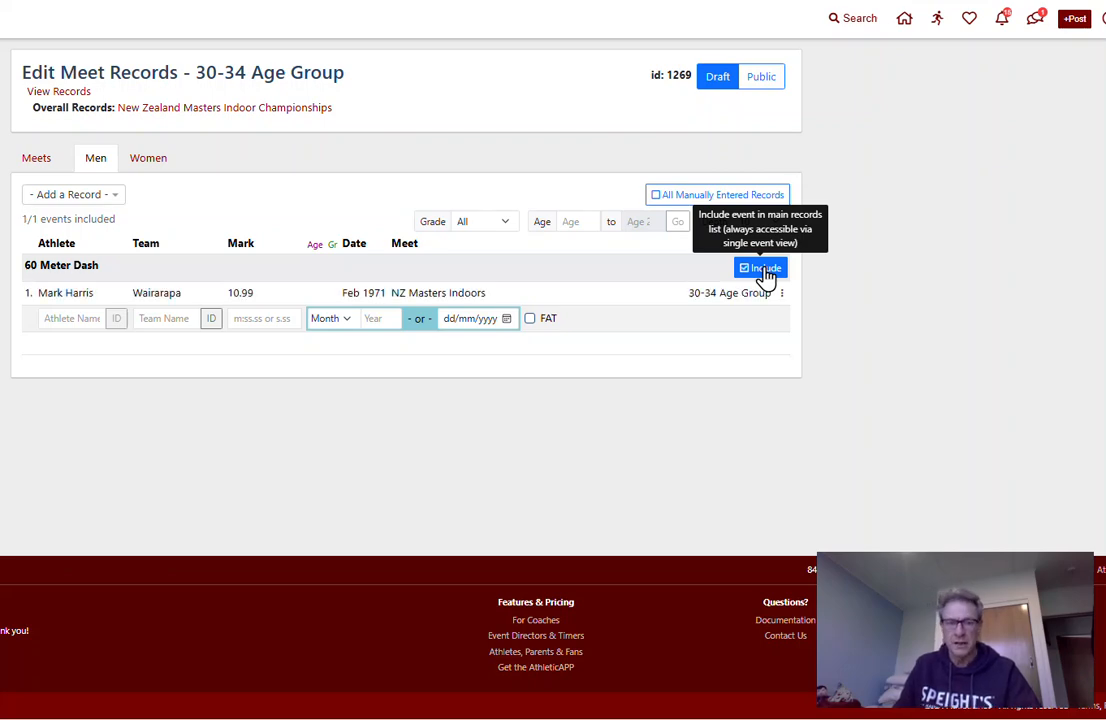
{"action": "left_click", "coordinate": [762, 82]}
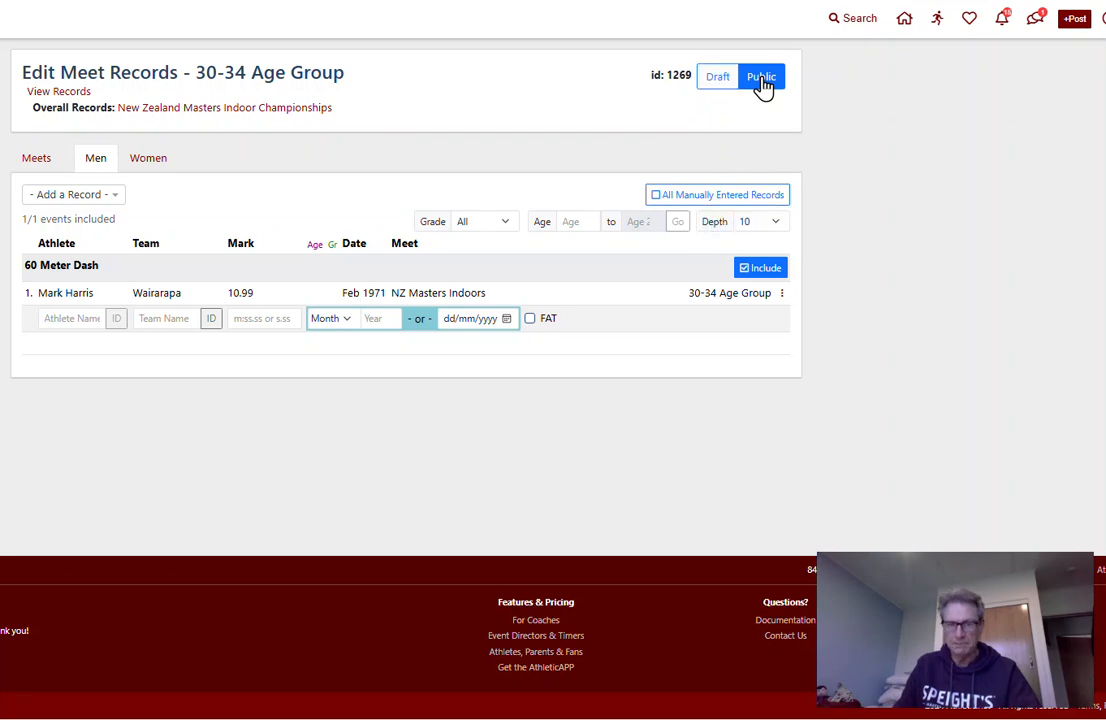
Return to the overall championship records, view their published list and filter it to the 30-34 Age Group
{"action": "left_click", "coordinate": [241, 110]}
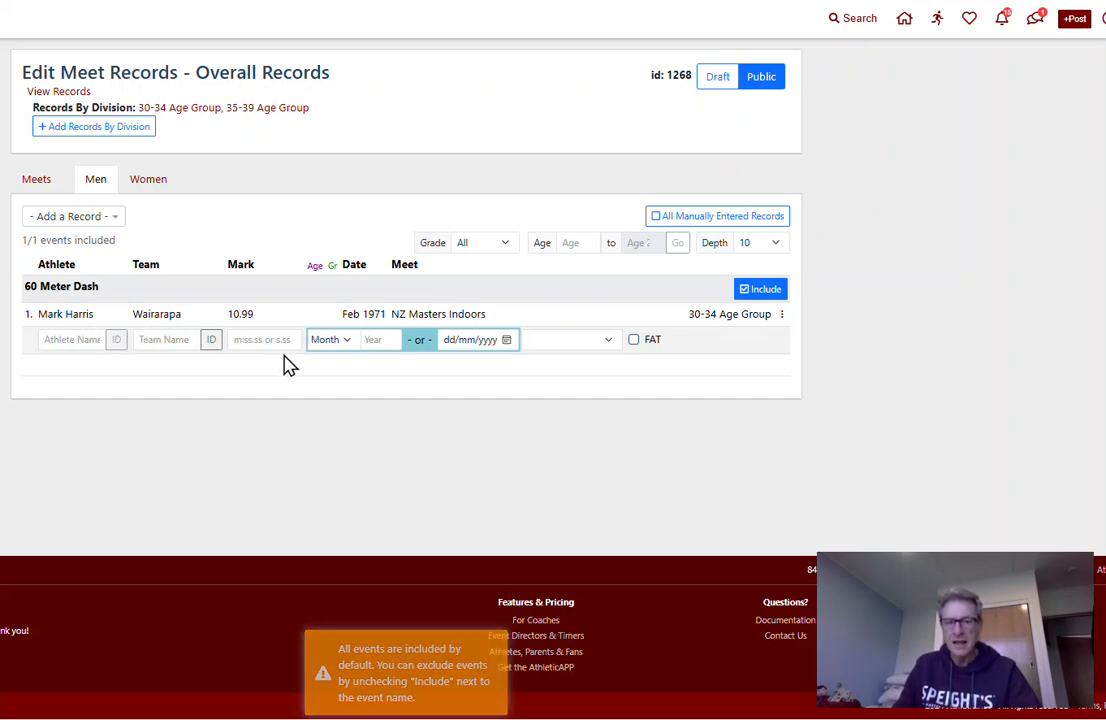
{"action": "left_click", "coordinate": [63, 92]}
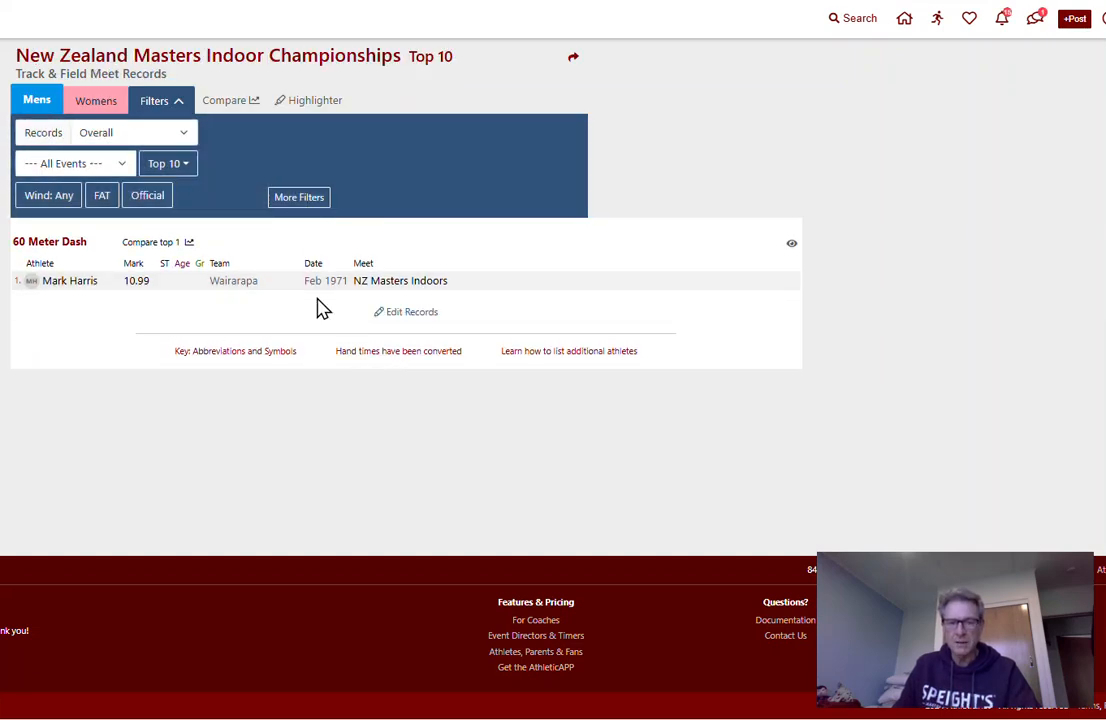
{"action": "left_click", "coordinate": [186, 133]}
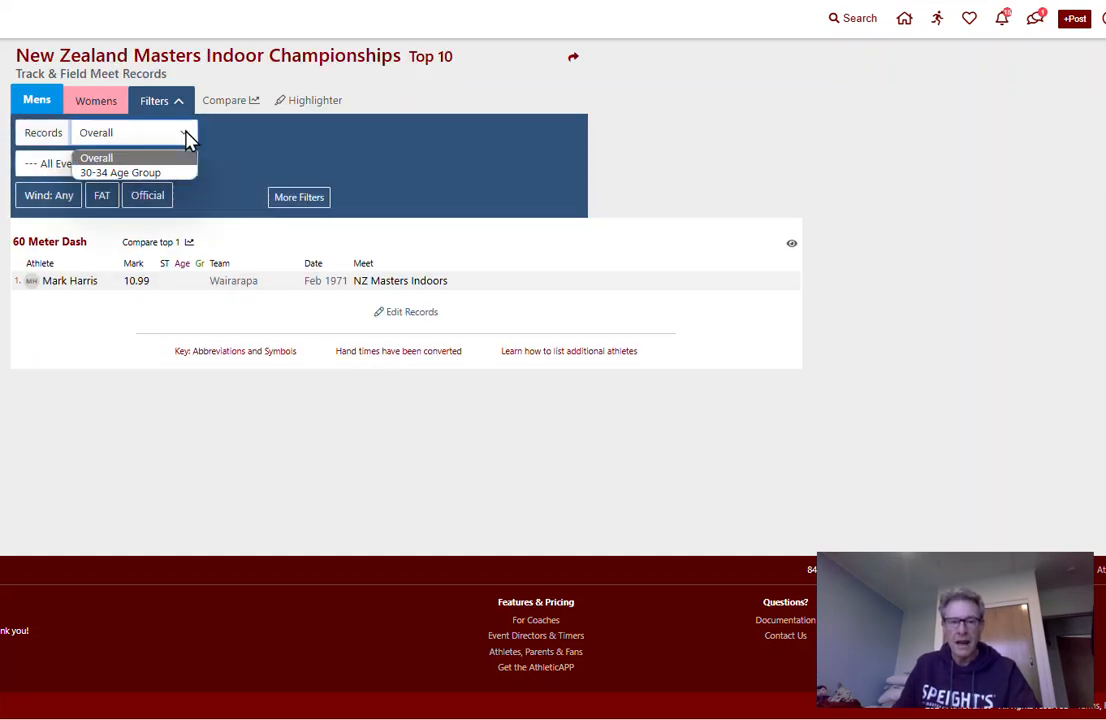
{"action": "left_click", "coordinate": [149, 174]}
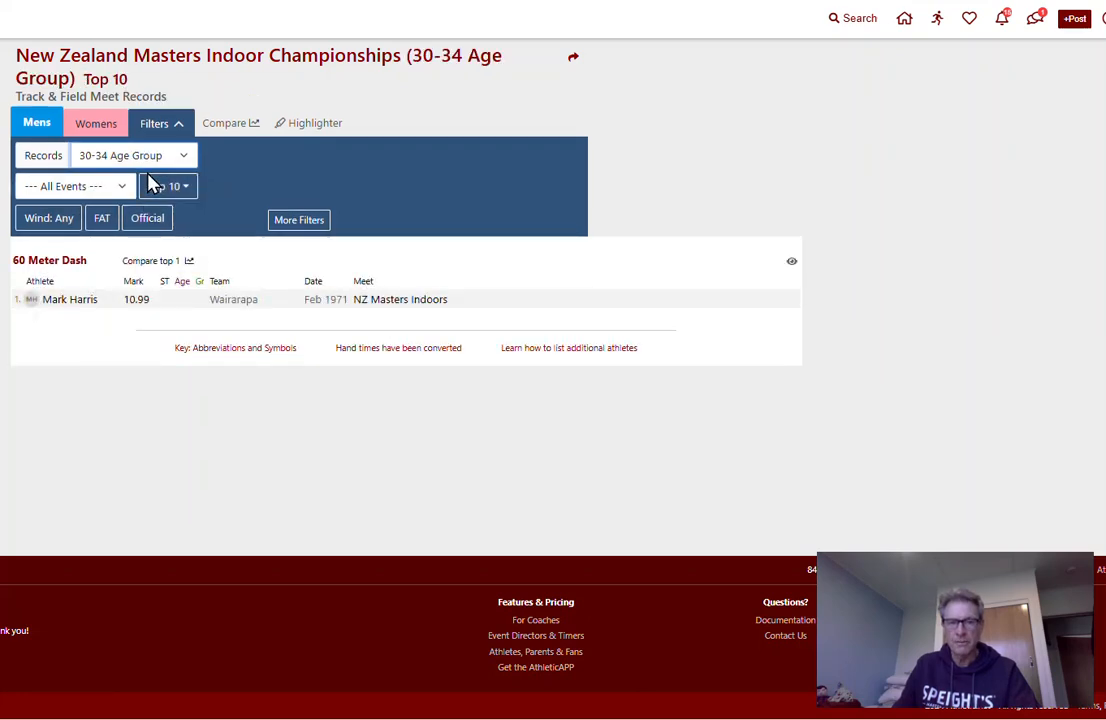
Go to the New Zealand Masters Indoor Championships meet page and view the meet records linked there
{"action": "left_click", "coordinate": [16, 2]}
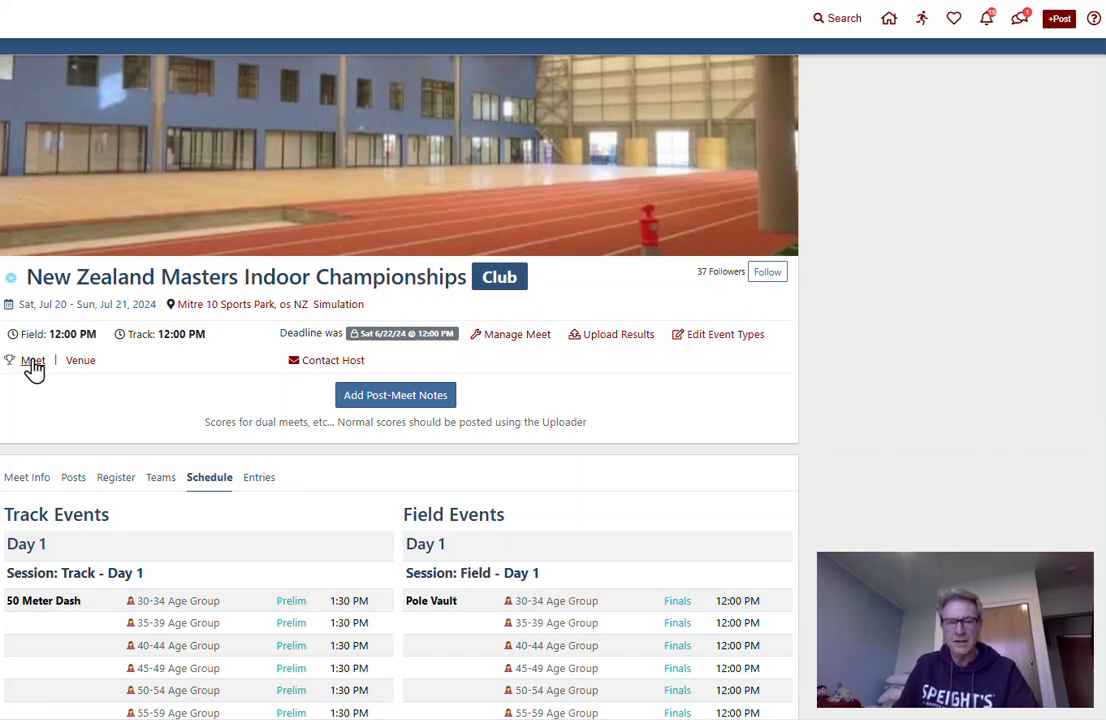
{"action": "left_click", "coordinate": [33, 364]}
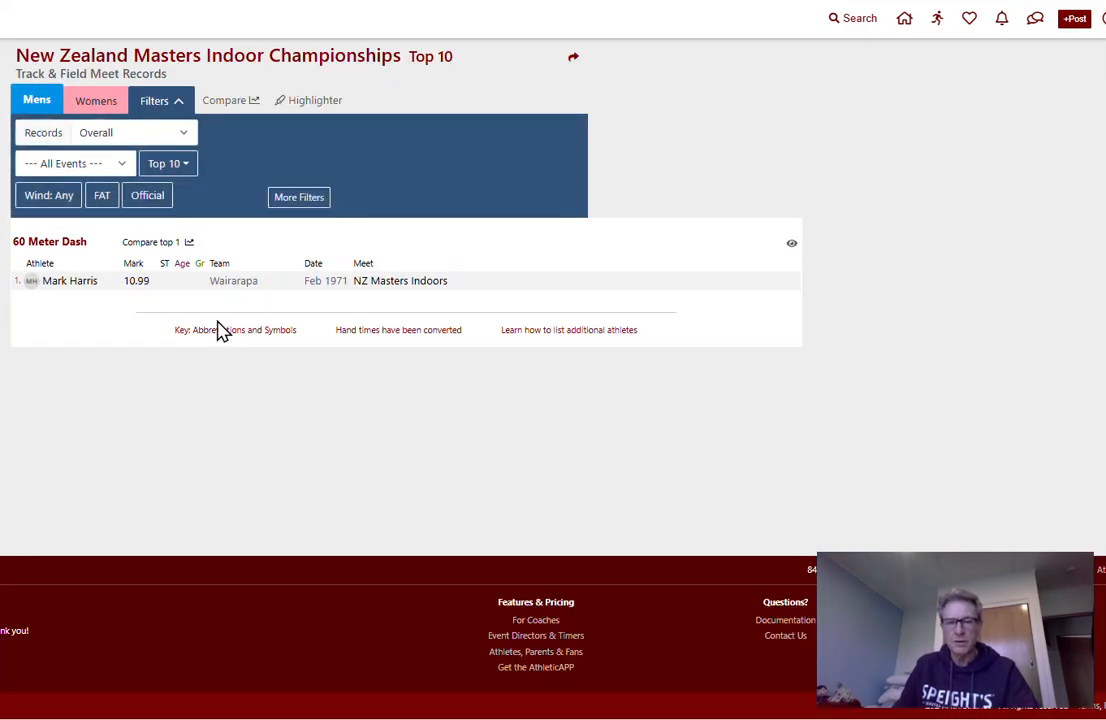